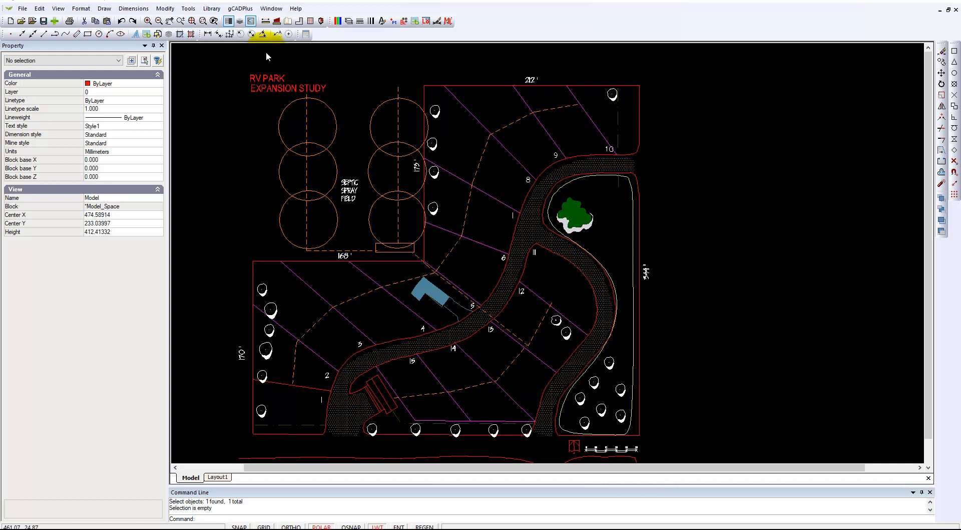
# - Measure the straight distance between a point above the plan title and a point below the plan's lower boundary
pyautogui.click(265, 20)
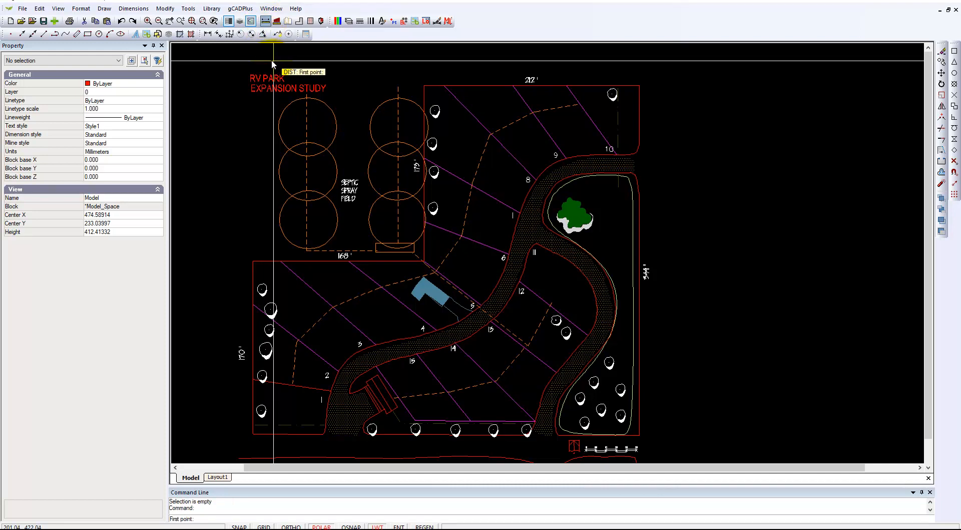
pyautogui.click(224, 54)
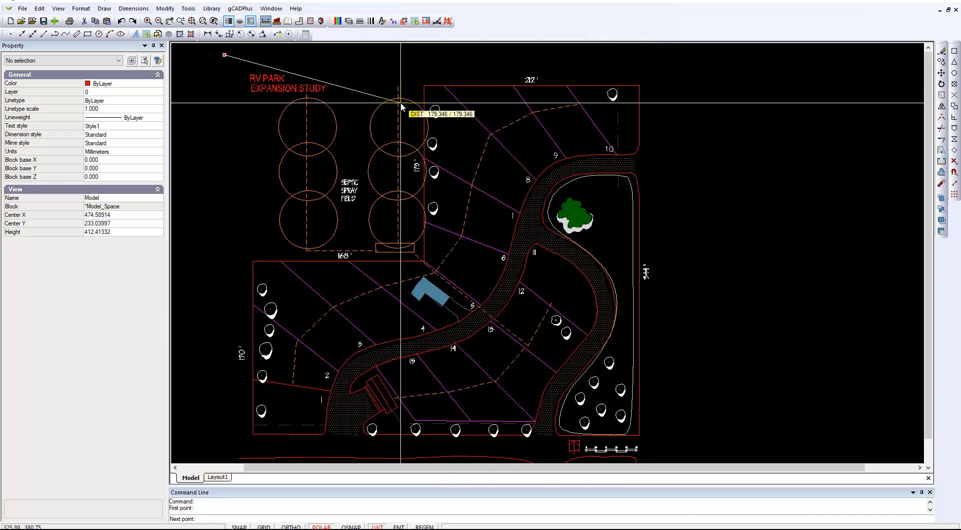
pyautogui.click(224, 453)
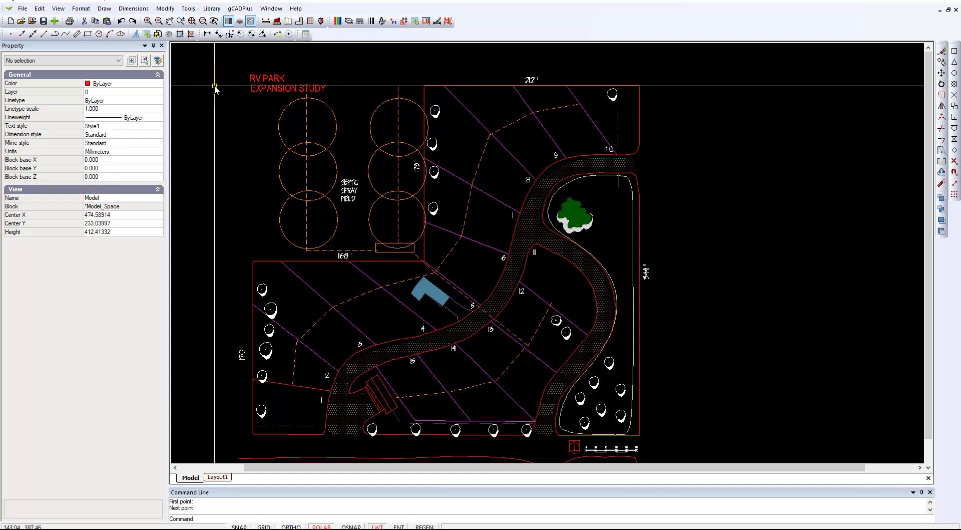
# - Switch the drawing background color to white
pyautogui.click(59, 10)
pyautogui.moveTo(129, 185)
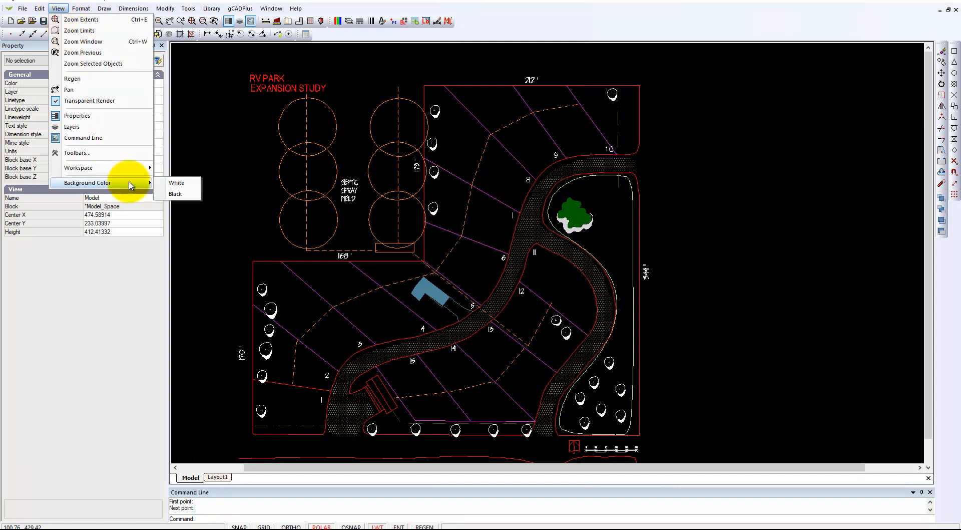
pyautogui.click(178, 183)
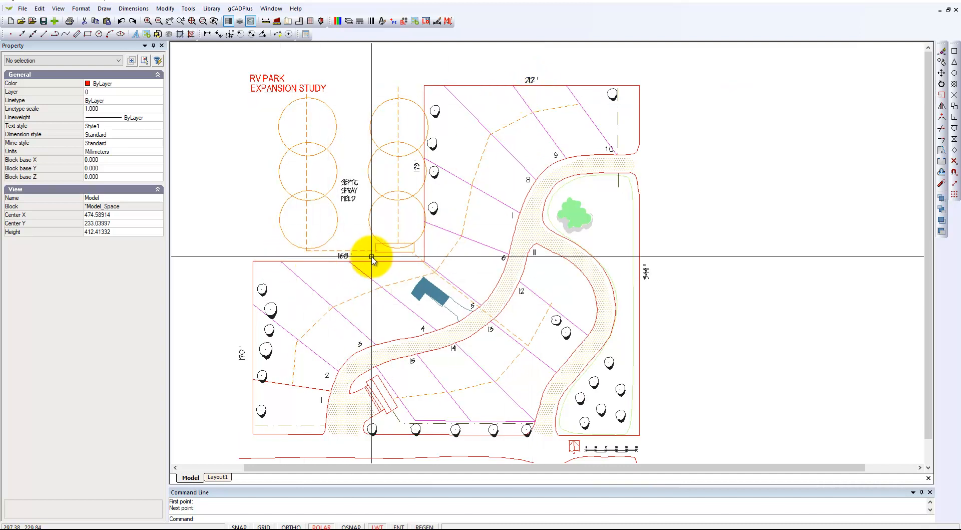
# - Examine the 168' and 344' boundary length labels up close and check the object properties of the 168' label
pyautogui.scroll(3, 344, 268)
pyautogui.scroll(1, 343, 260)
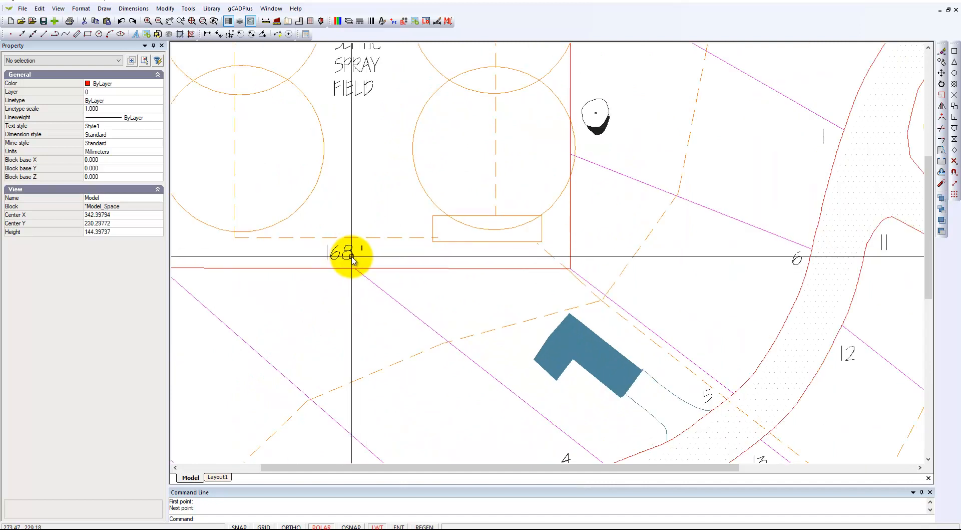
pyautogui.scroll(-1, 352, 258)
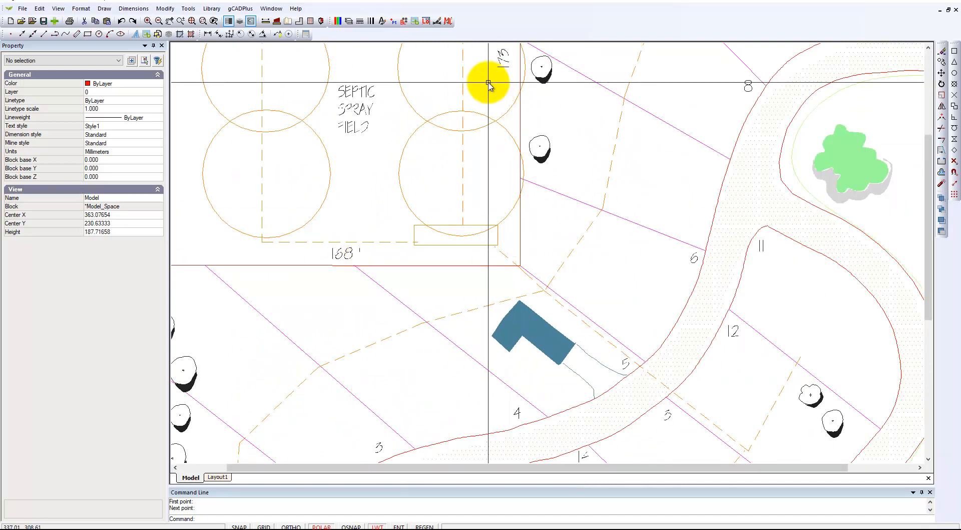
pyautogui.scroll(1, 357, 296)
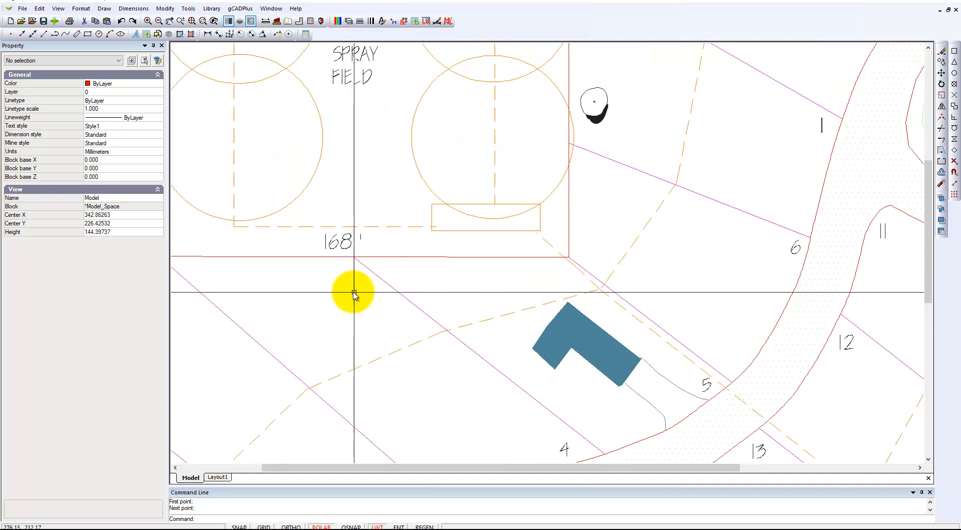
pyautogui.click(350, 244)
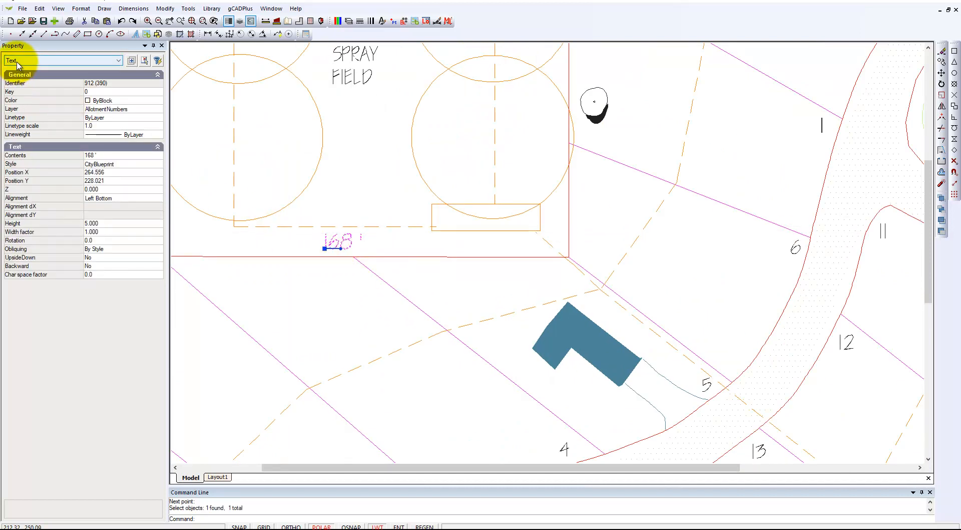
pyautogui.press('Escape')
pyautogui.scroll(-5, 354, 276)
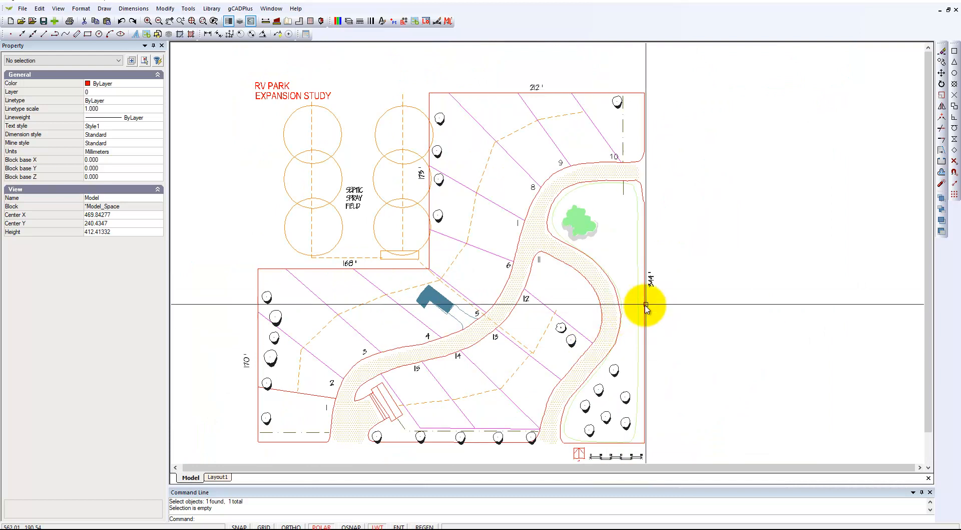
pyautogui.scroll(3, 651, 283)
pyautogui.scroll(4, 651, 285)
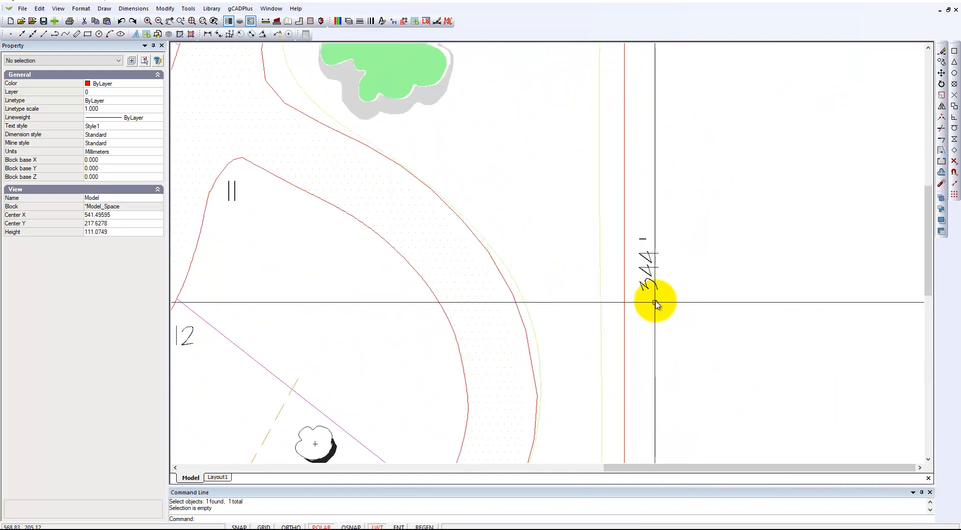
pyautogui.scroll(-5, 653, 306)
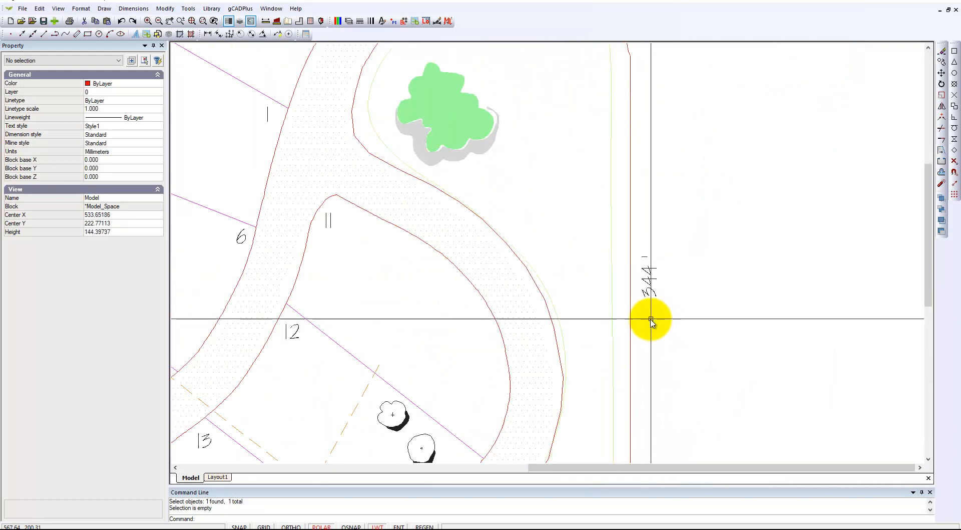
pyautogui.scroll(-1, 646, 351)
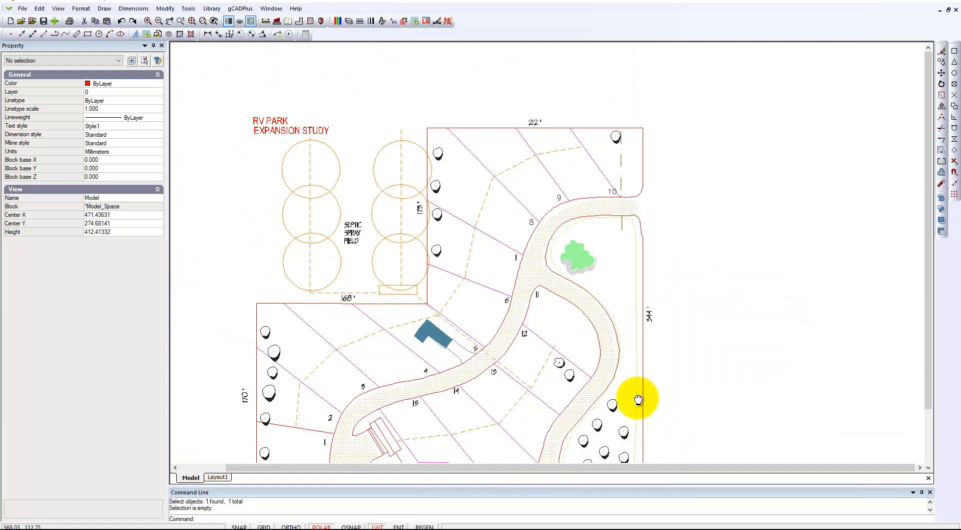
pyautogui.moveTo(650, 418); pyautogui.dragTo(622, 348, button='middle')
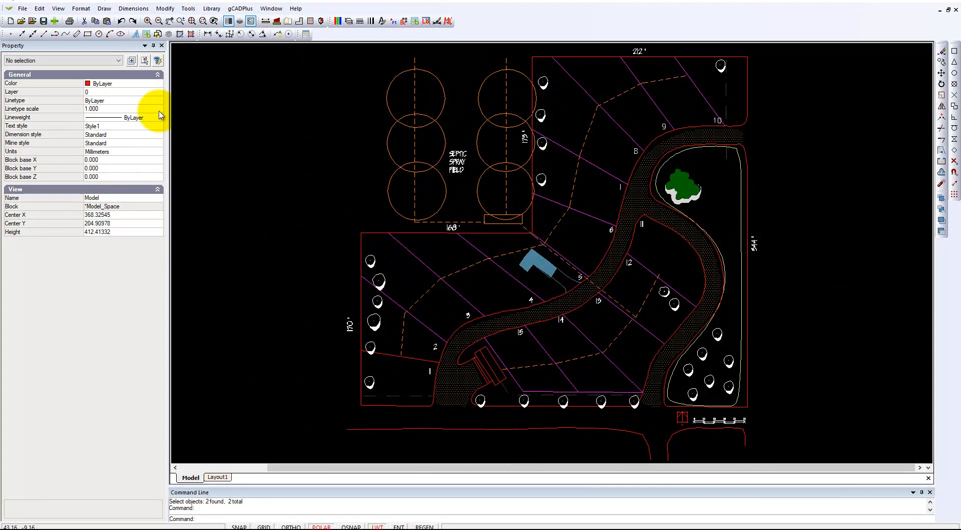
# - Make L-DIM the current layer
pyautogui.click(158, 95)
pyautogui.click(159, 94)
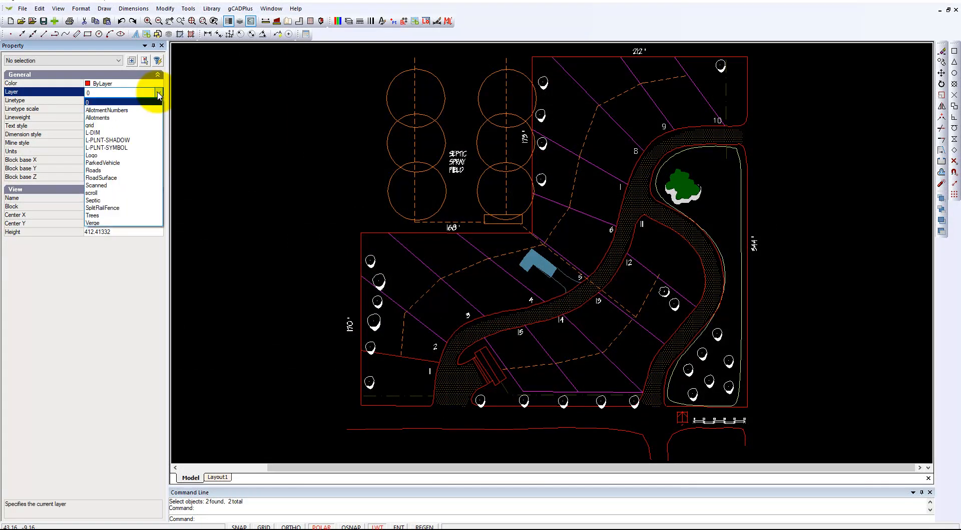
pyautogui.click(122, 133)
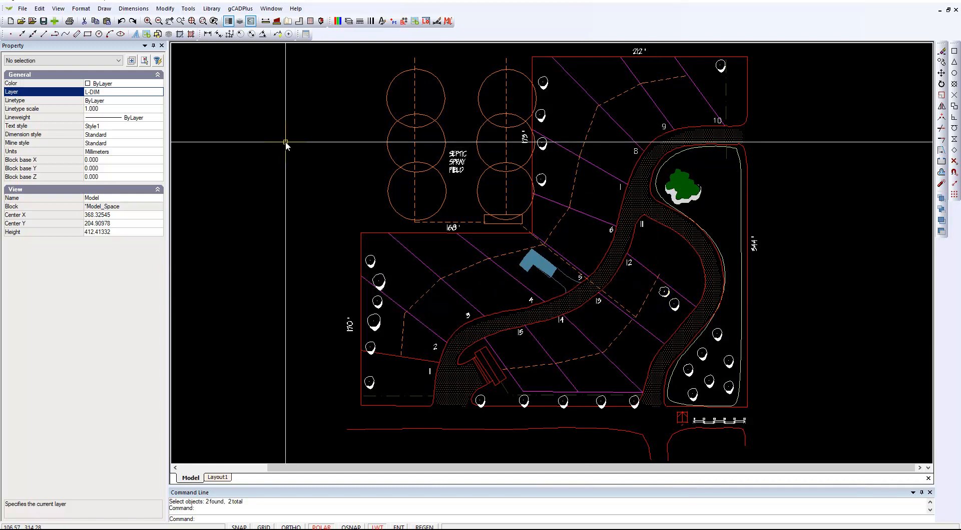
# - Add a vertical linear dimension along the 344' site boundary, snapping to its lower and upper corner endpoints and placing the dimension line outside the site
pyautogui.click(208, 34)
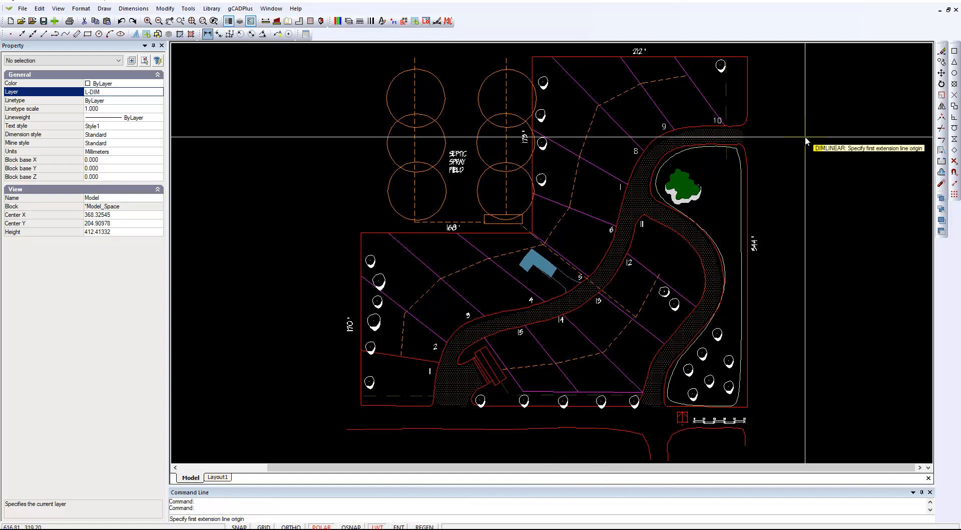
pyautogui.click(954, 53)
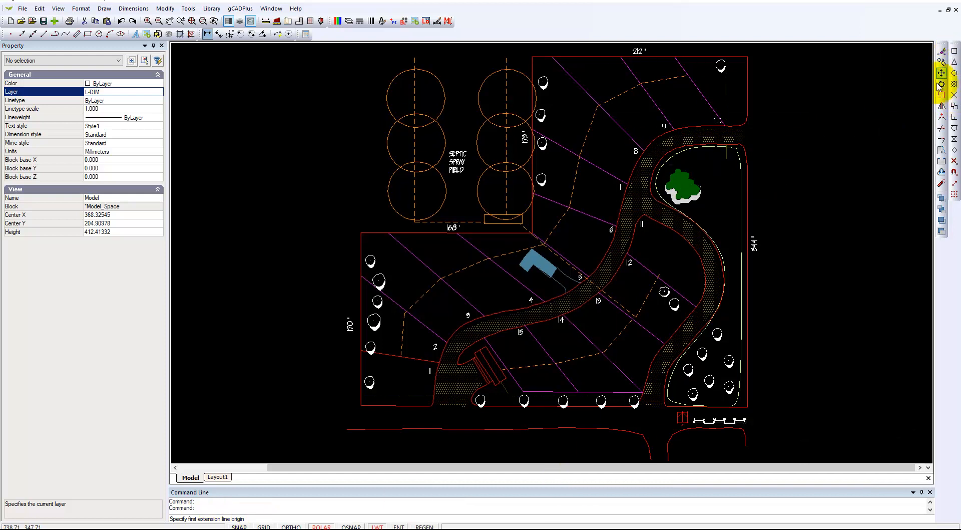
pyautogui.click(748, 407)
pyautogui.click(955, 53)
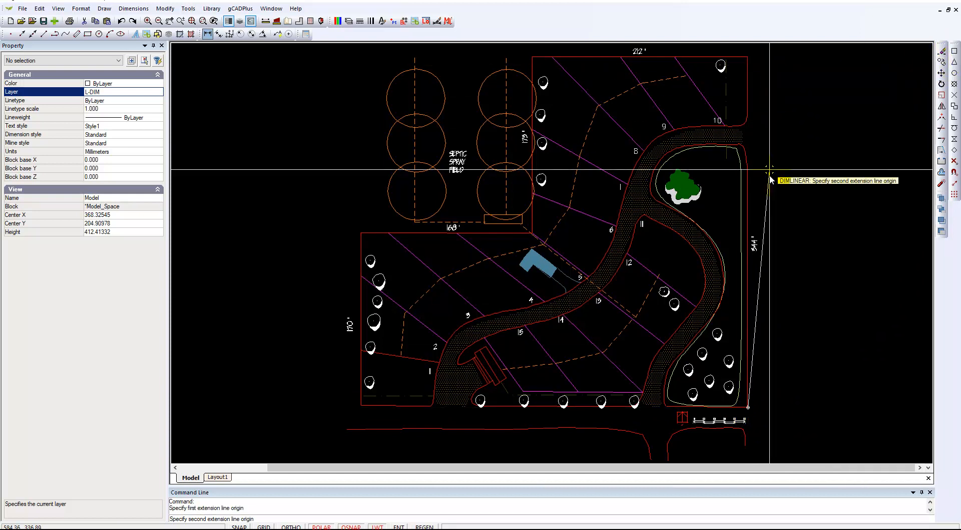
pyautogui.scroll(2, 764, 248)
pyautogui.scroll(4, 763, 248)
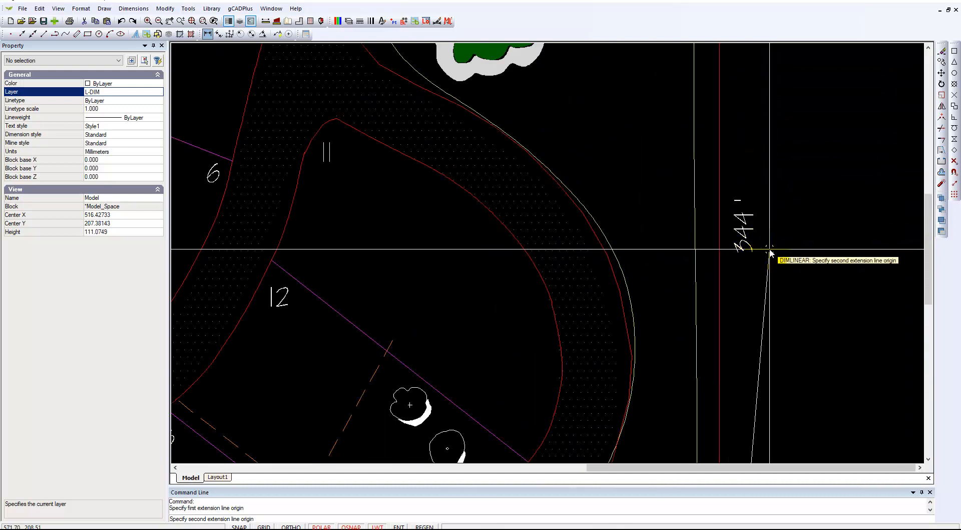
pyautogui.scroll(-5, 765, 252)
pyautogui.scroll(-2, 768, 248)
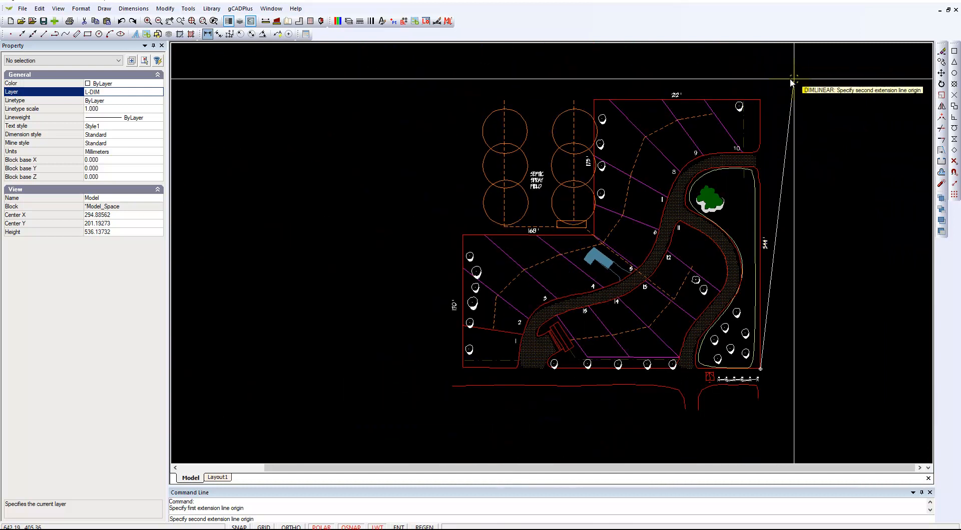
pyautogui.click(759, 102)
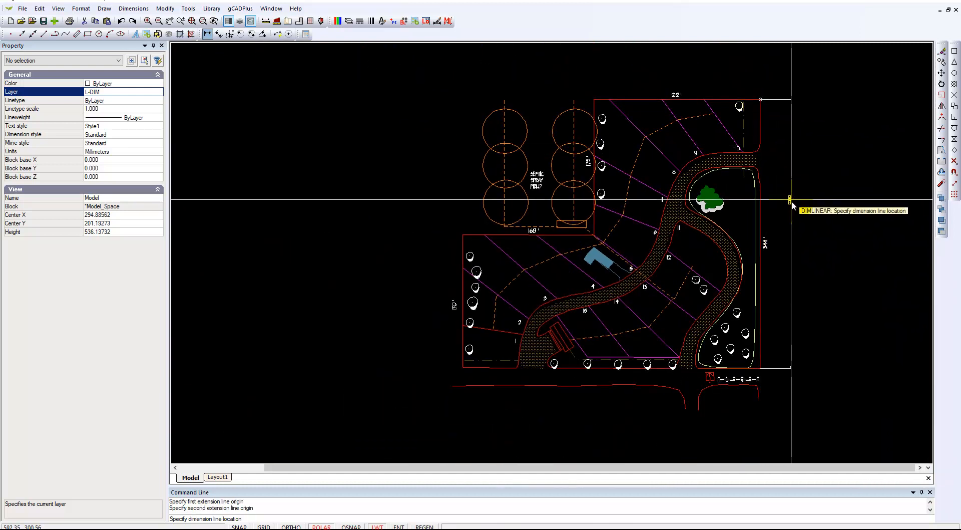
pyautogui.click(803, 253)
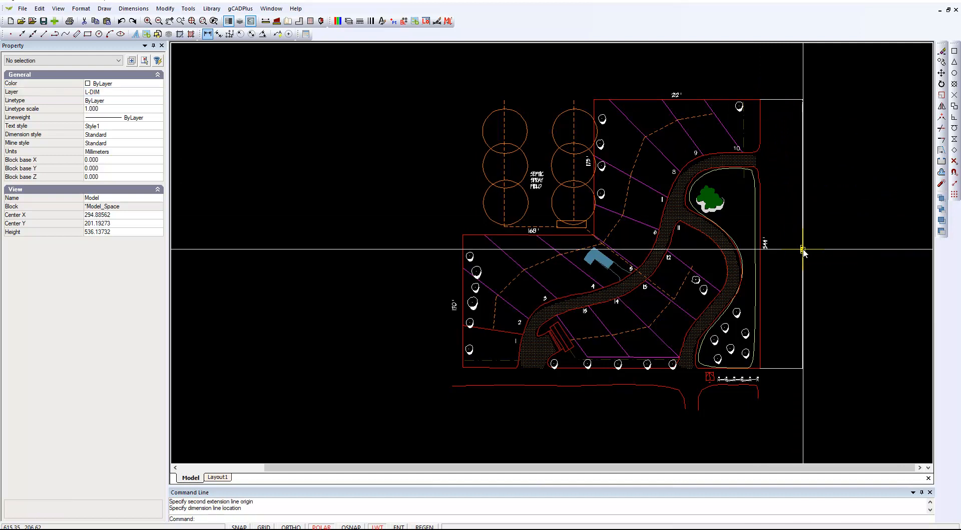
# - Examine the new boundary dimension's text size, arrowheads and extension lines up close against the existing hand-lettered label
pyautogui.scroll(3, 803, 255)
pyautogui.scroll(5, 803, 253)
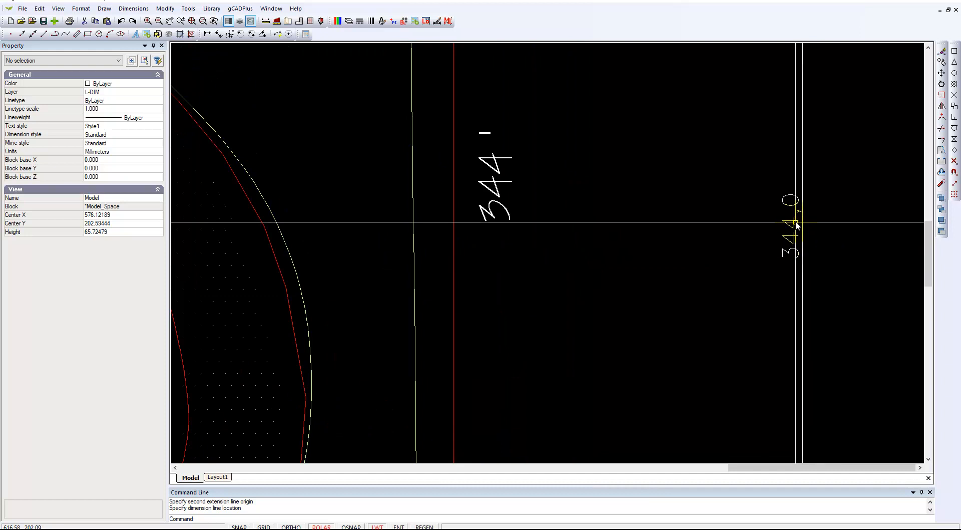
pyautogui.scroll(-4, 790, 242)
pyautogui.scroll(-3, 789, 243)
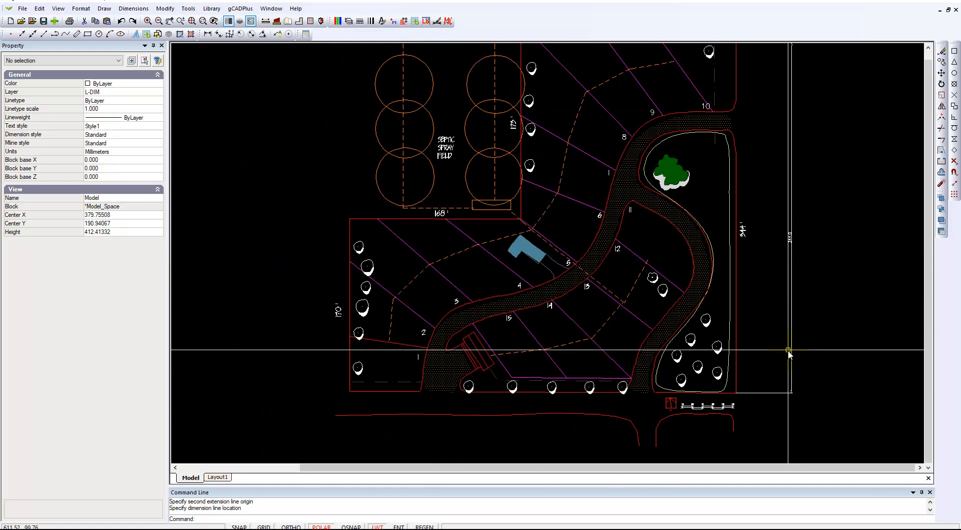
pyautogui.scroll(4, 786, 396)
pyautogui.scroll(2, 807, 390)
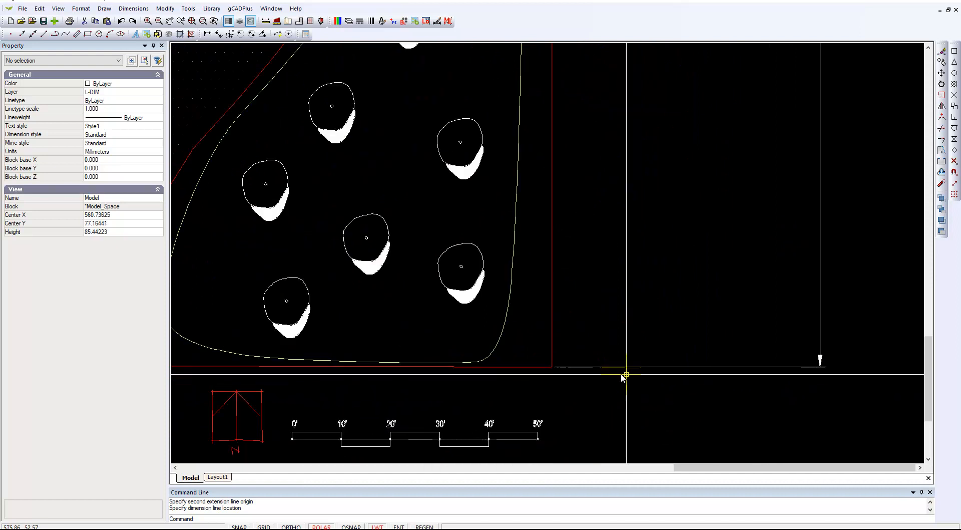
pyautogui.scroll(-1, 640, 286)
pyautogui.scroll(-4, 639, 287)
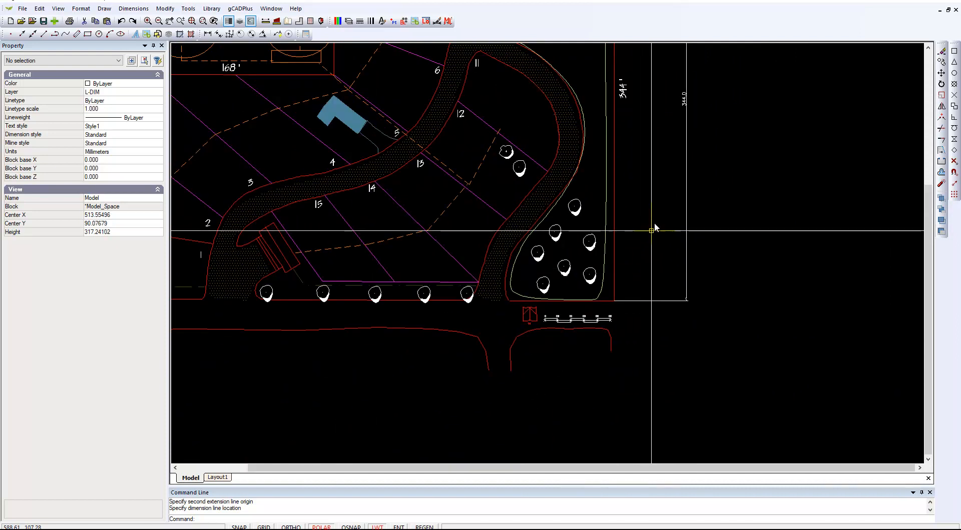
pyautogui.scroll(-2, 669, 237)
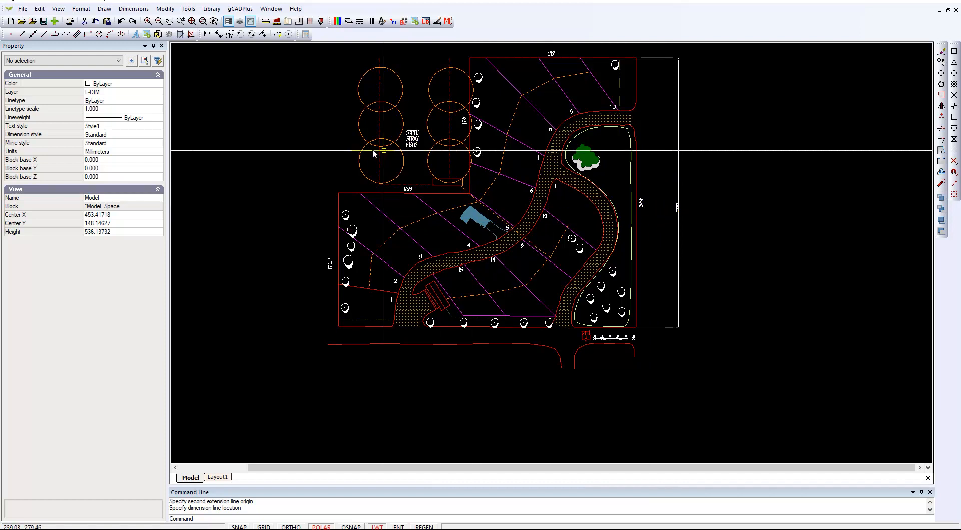
# - Create a new dimension style named RegionalPlanners
pyautogui.click(135, 8)
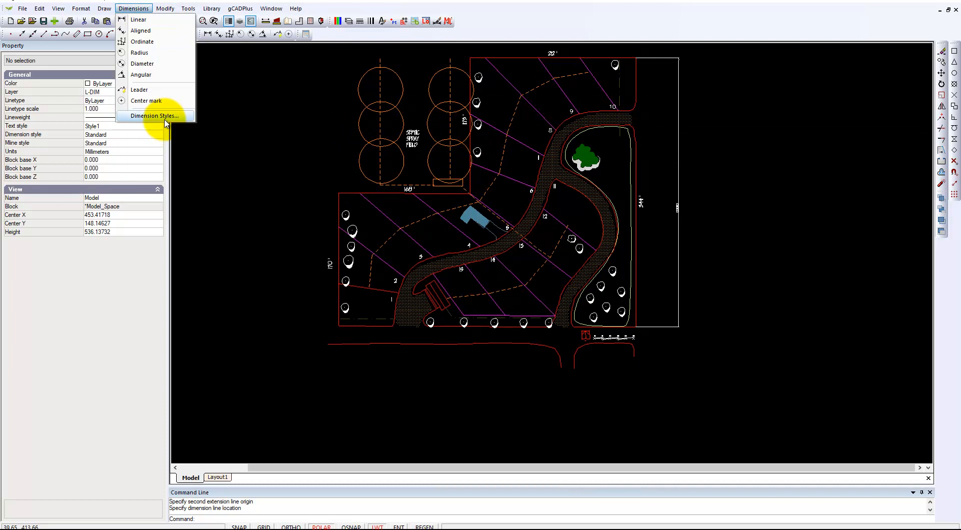
pyautogui.click(165, 119)
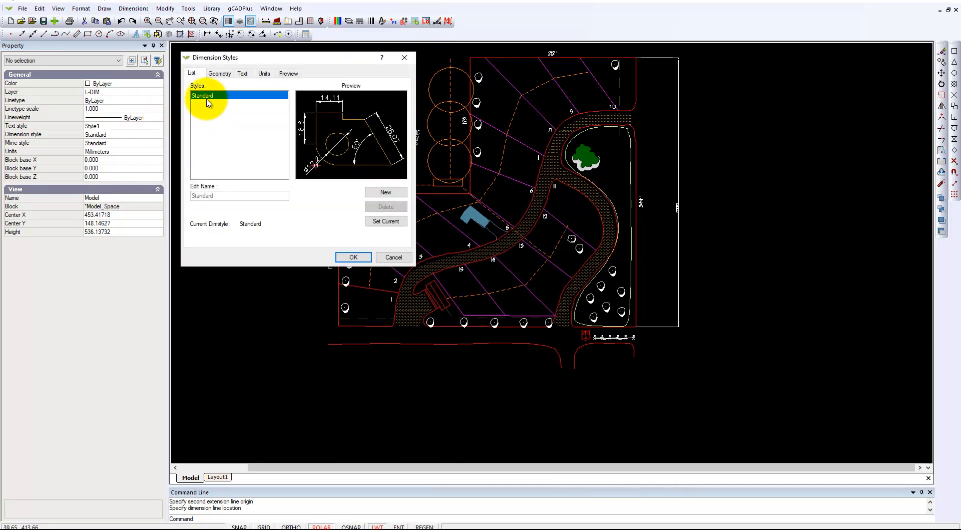
pyautogui.click(386, 193)
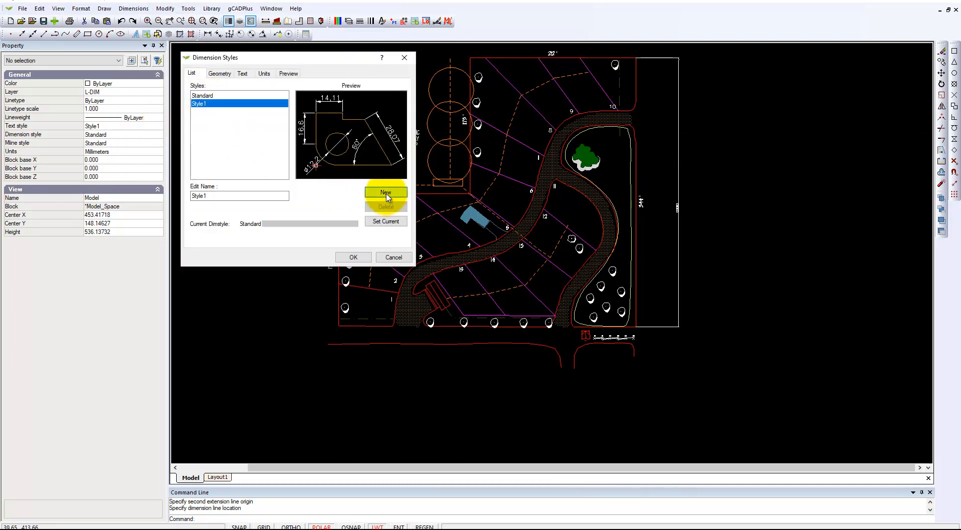
pyautogui.click(224, 196)
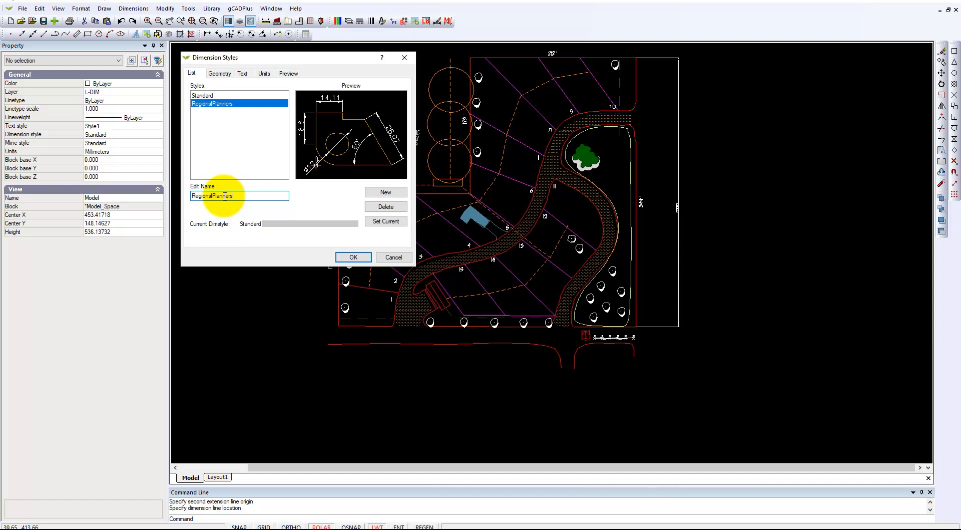
pyautogui.press('Return')
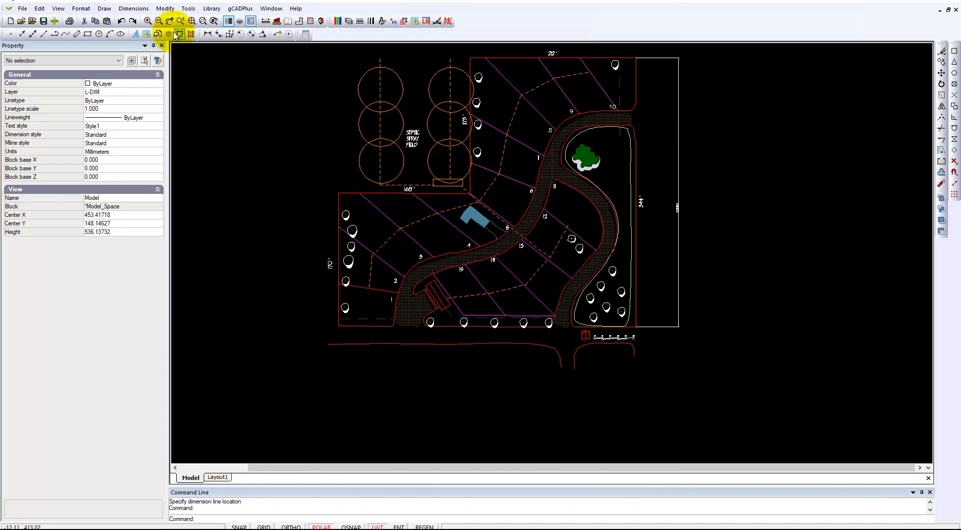
# - Make RegionalPlanners the current dimension style
pyautogui.click(133, 8)
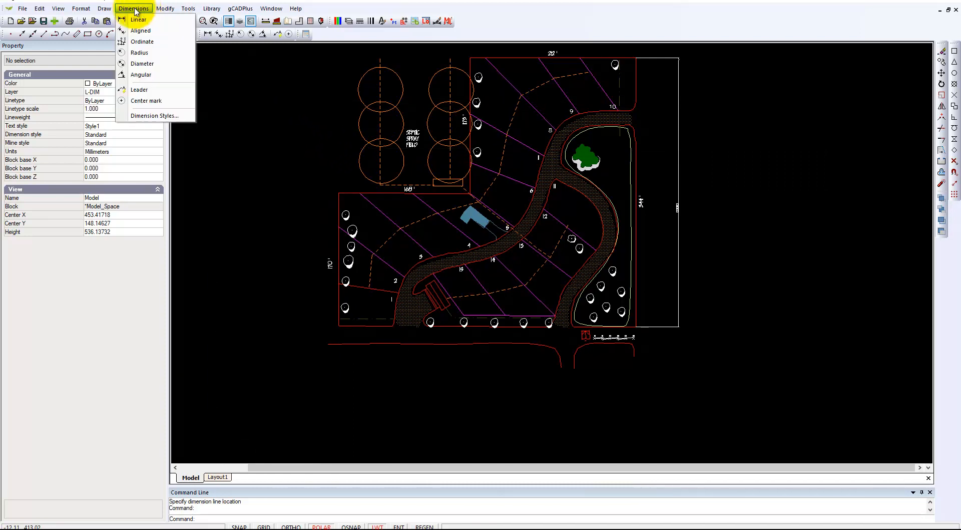
pyautogui.click(157, 115)
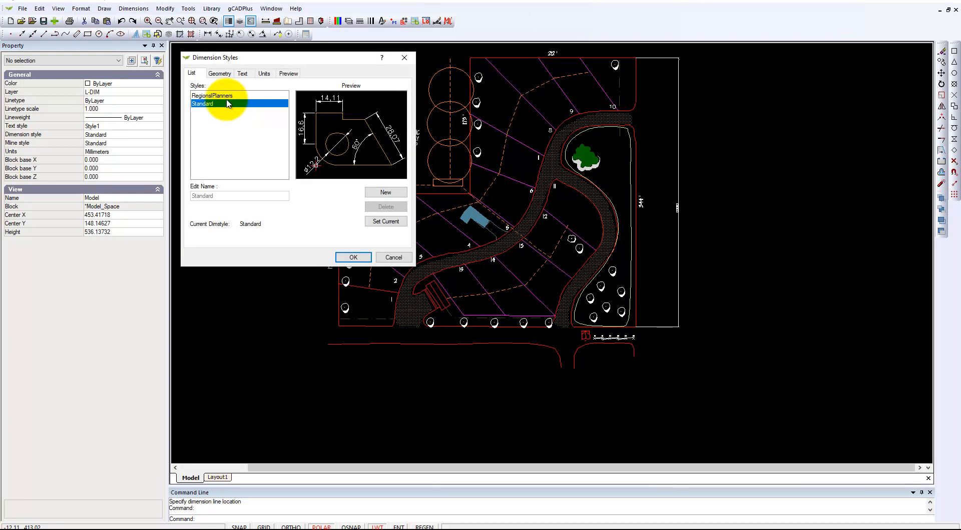
pyautogui.click(223, 96)
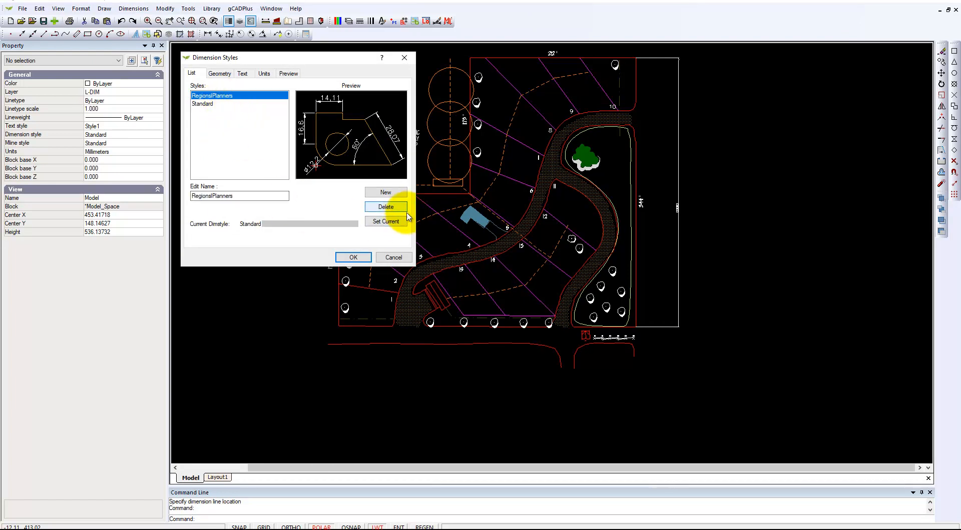
pyautogui.click(383, 222)
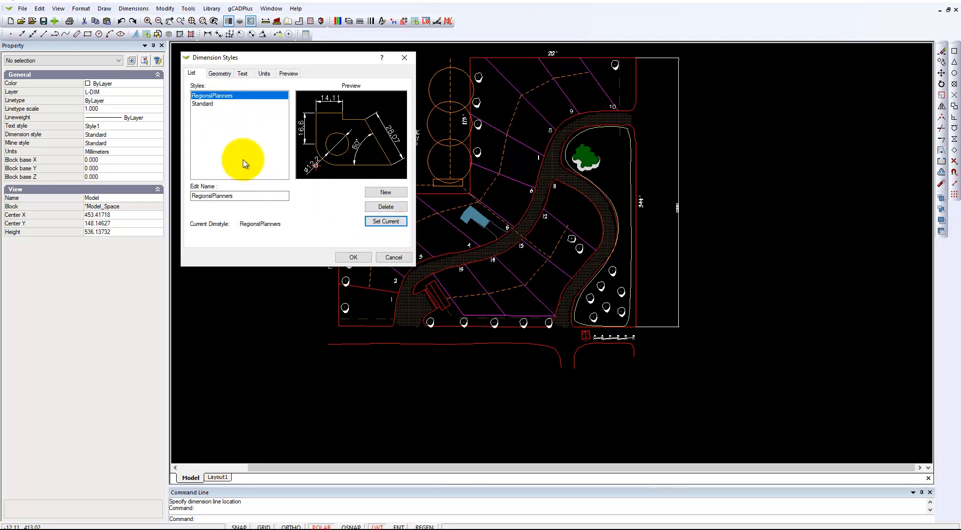
# - Set the RegionalPlanners linear units to Architectural with 0'-0" precision, a period decimal separator and a 0.4 round-off
pyautogui.click(264, 74)
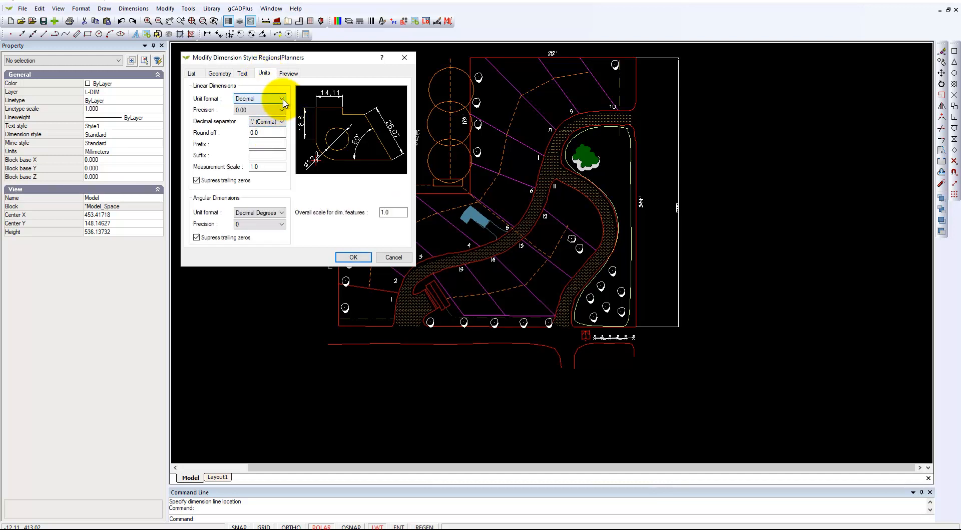
pyautogui.click(282, 98)
pyautogui.click(263, 129)
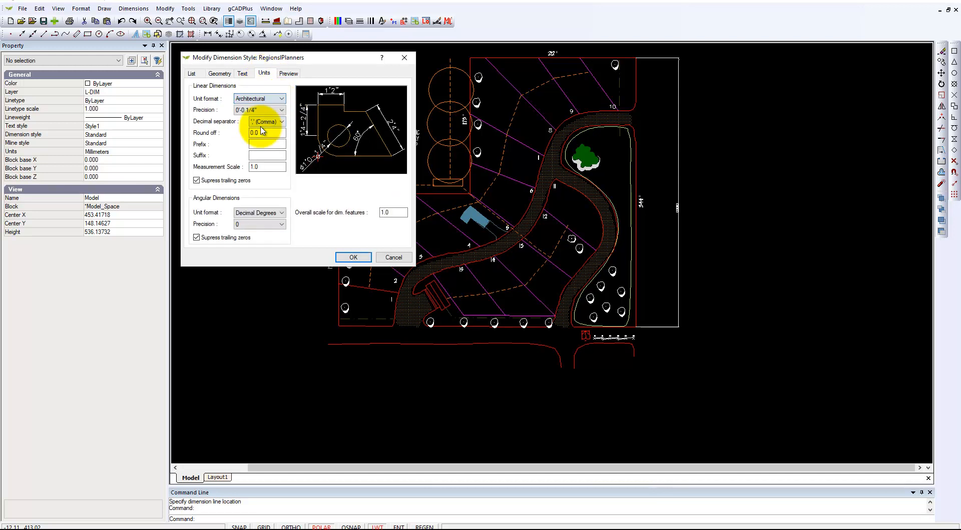
pyautogui.click(284, 109)
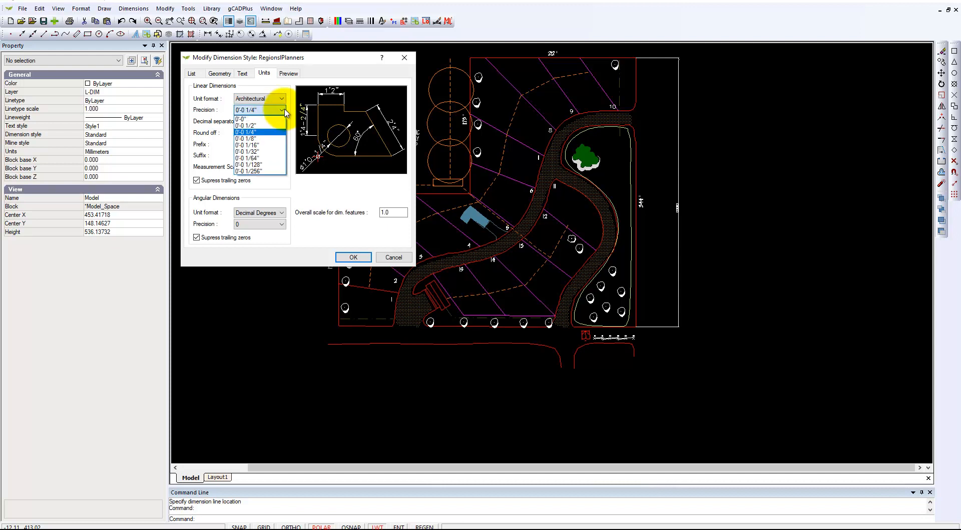
pyautogui.click(250, 119)
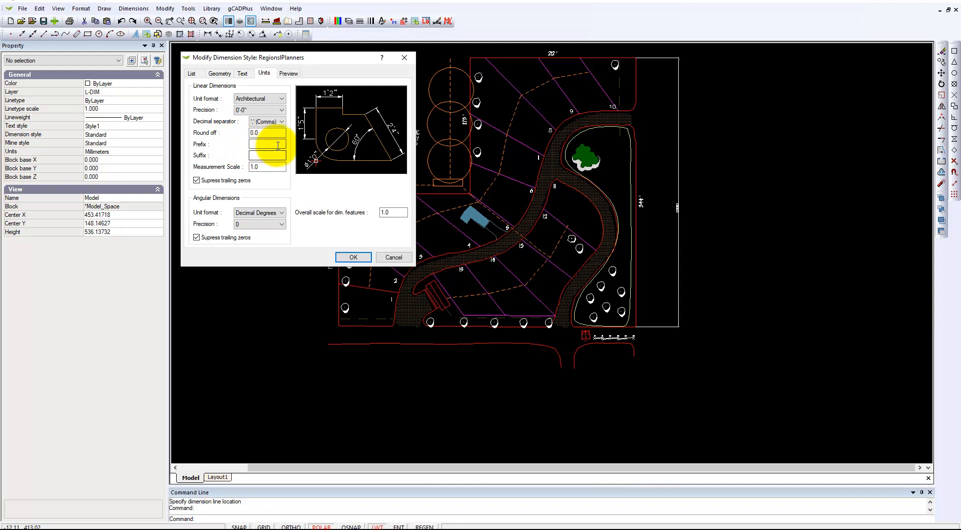
pyautogui.click(283, 122)
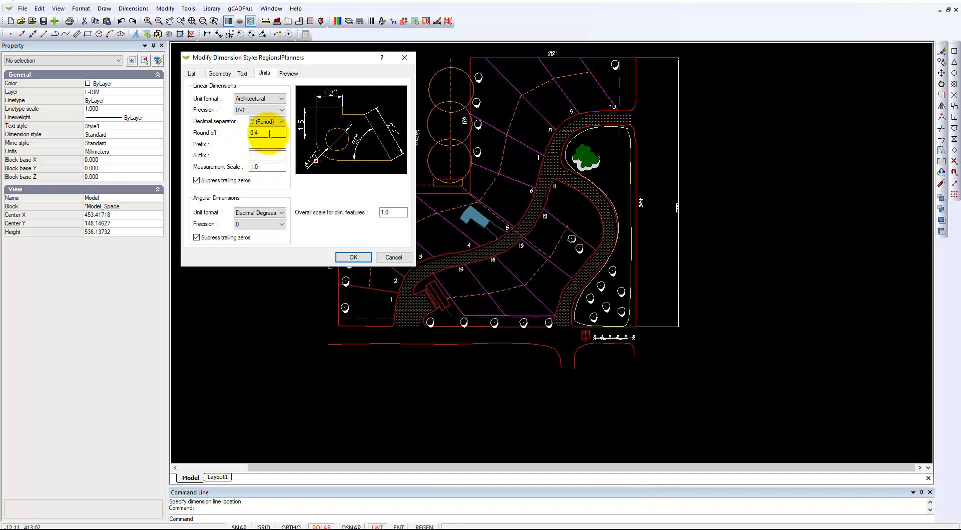
# - Set the RegionalPlanners measurement scale to 12 and text height to 6, and apply the style changes
pyautogui.click(270, 167)
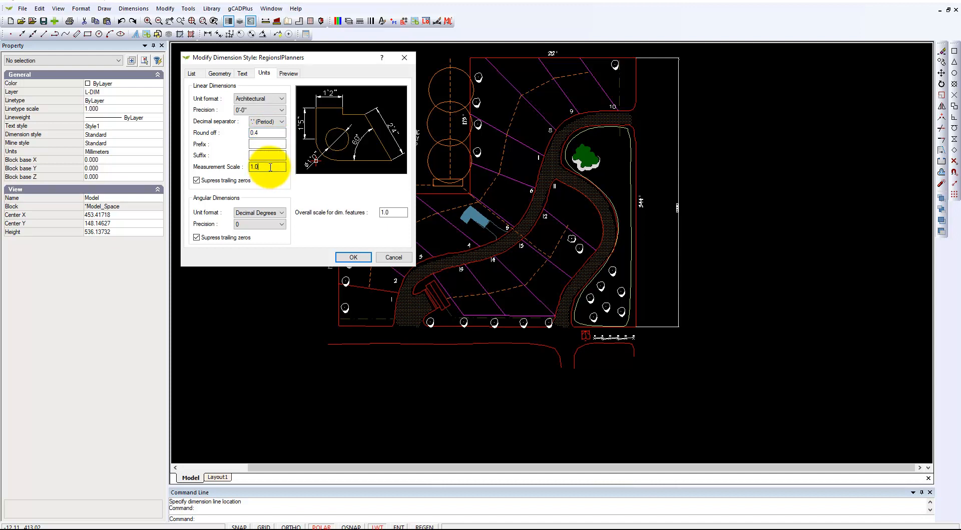
pyautogui.write('12')
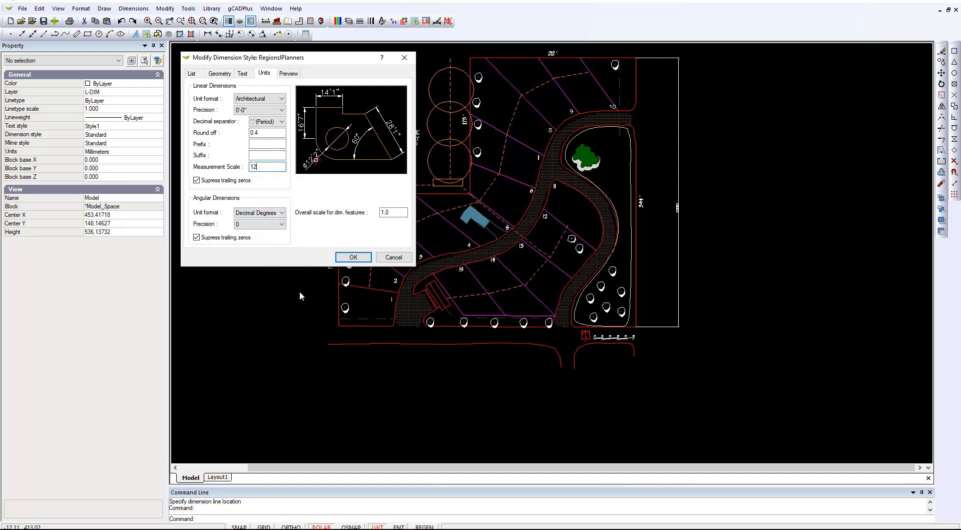
pyautogui.click(243, 74)
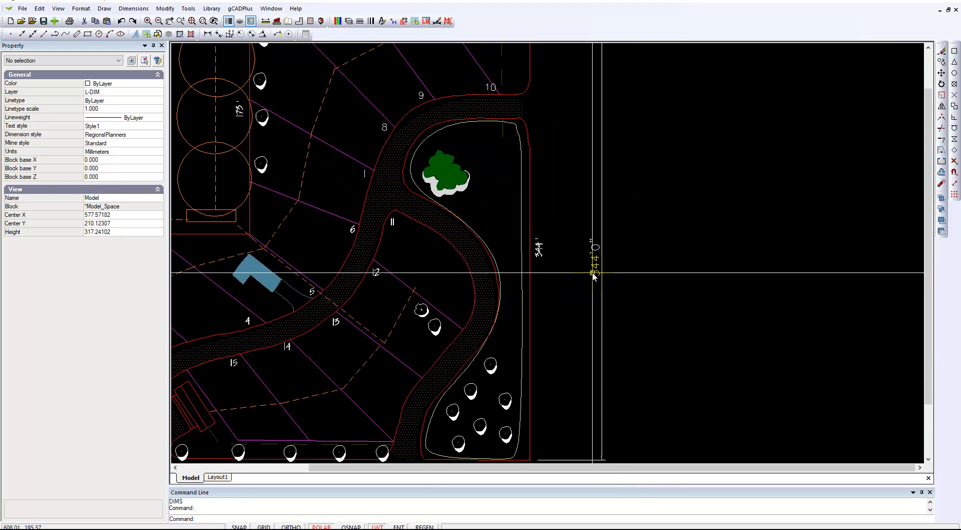
pyautogui.click(593, 274)
pyautogui.press('Escape')
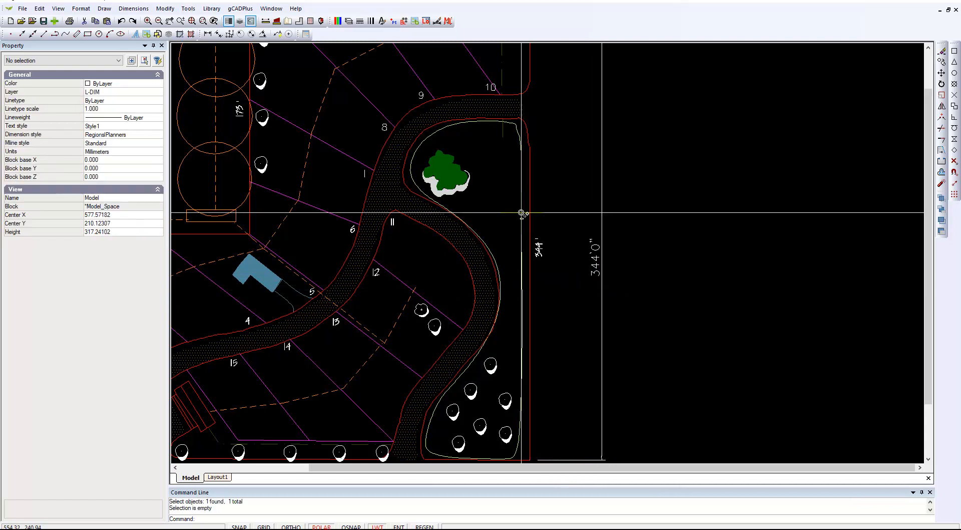
# - Add a horizontal linear dimension along the 212' site boundary, snapping to its two corner endpoints and placing the dimension line just outside the site
pyautogui.scroll(-3, 521, 212)
pyautogui.moveTo(457, 141); pyautogui.dragTo(580, 261, button='middle')
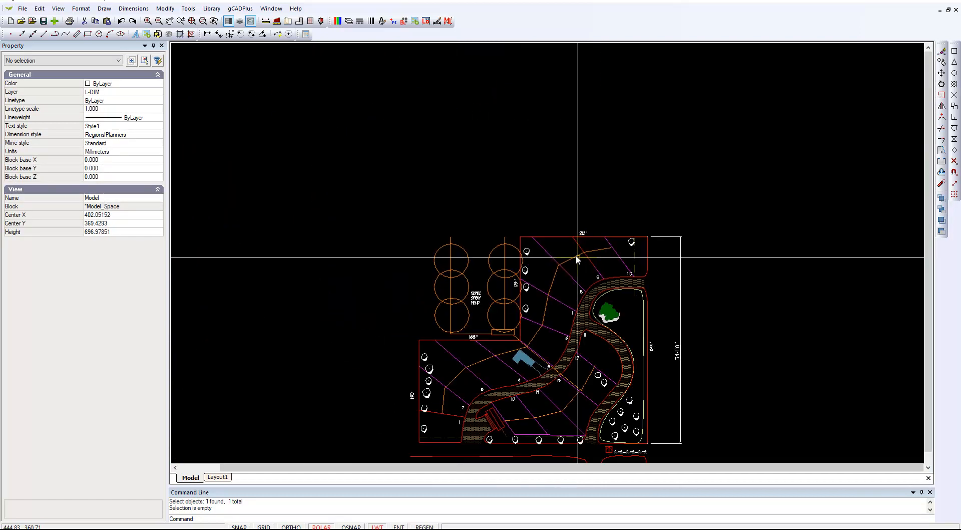
pyautogui.scroll(3, 580, 261)
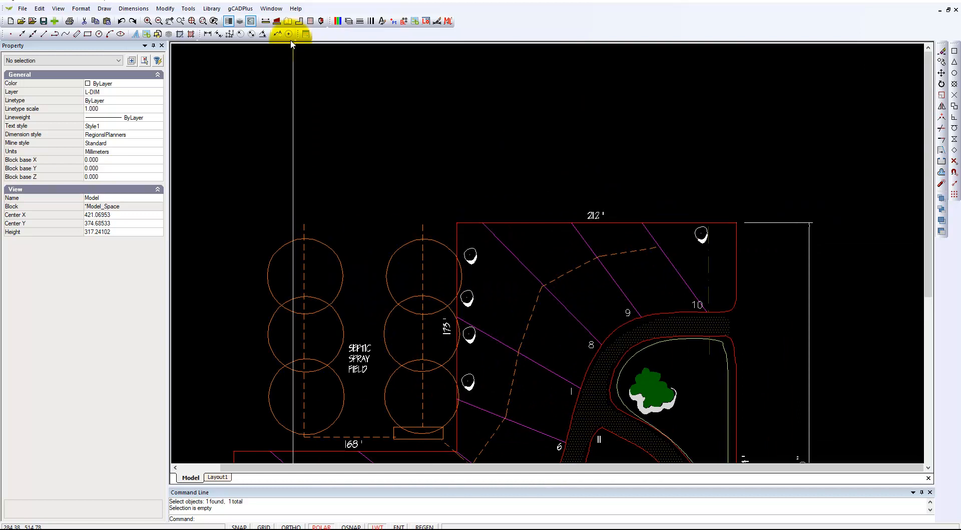
pyautogui.click(207, 34)
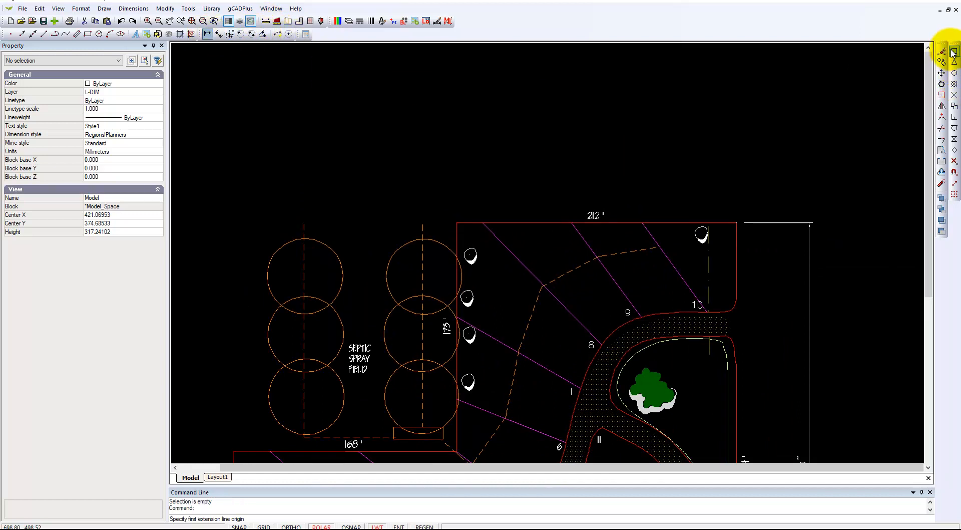
pyautogui.press('F3')
pyautogui.click(458, 223)
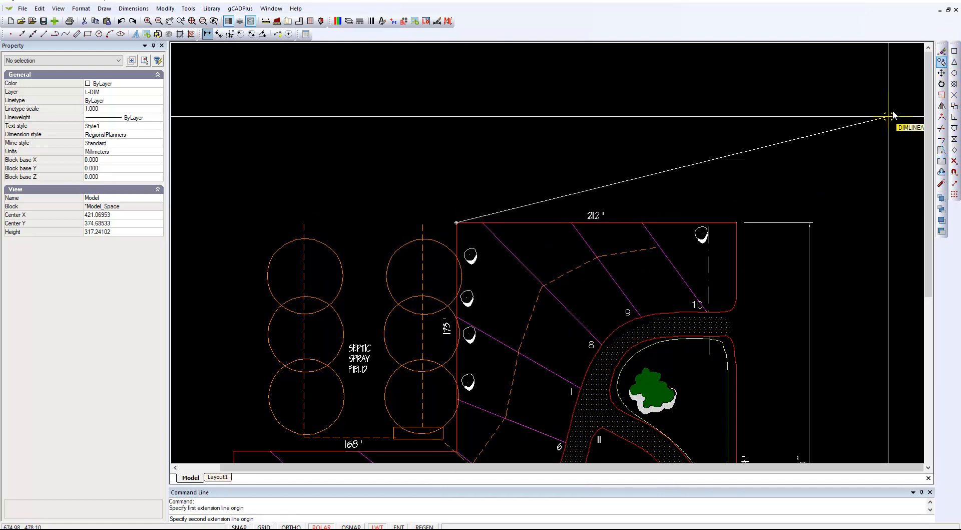
pyautogui.click(737, 222)
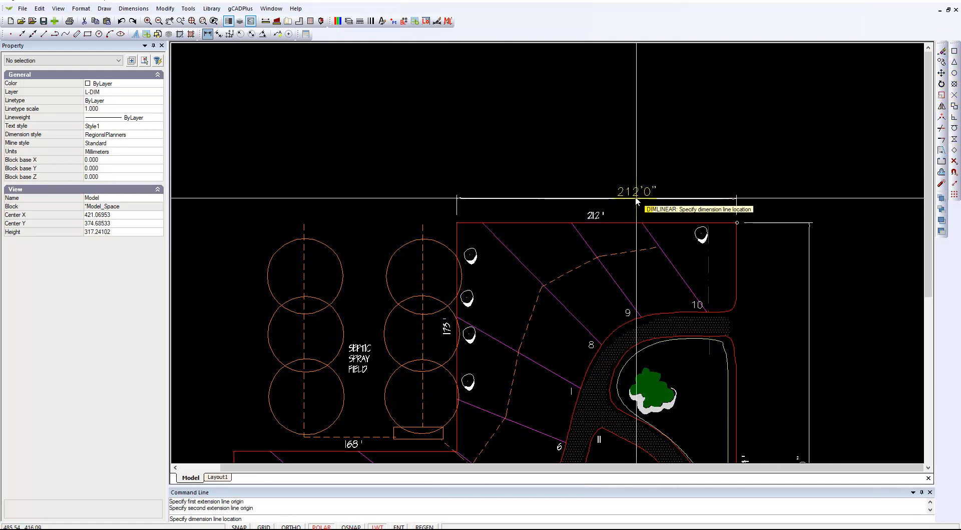
pyautogui.click(605, 198)
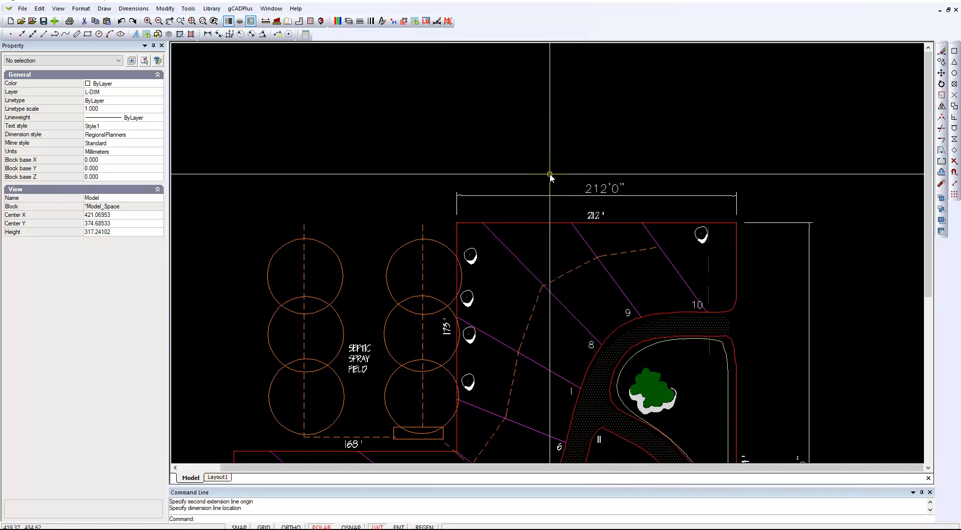
# - Reduce the RegionalPlanners dimension text height to 5
pyautogui.scroll(3, 740, 222)
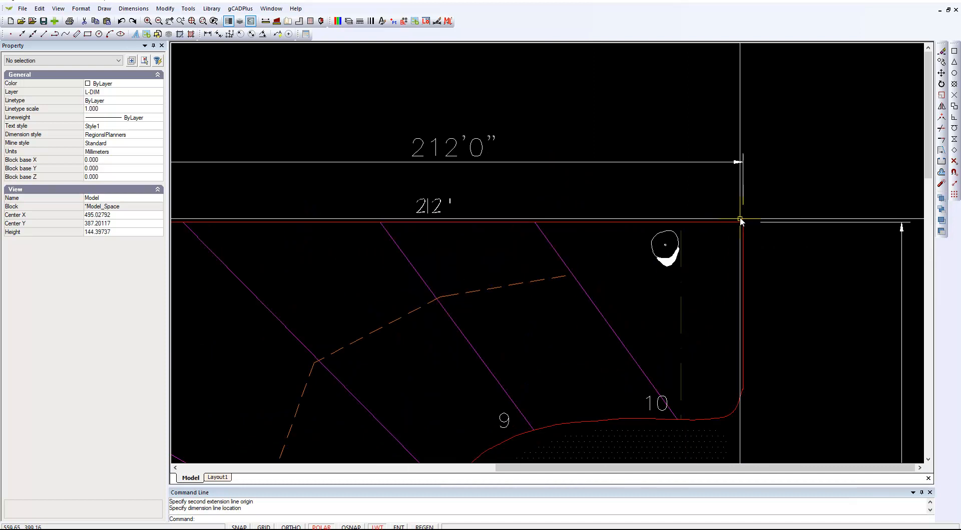
pyautogui.scroll(-2, 646, 213)
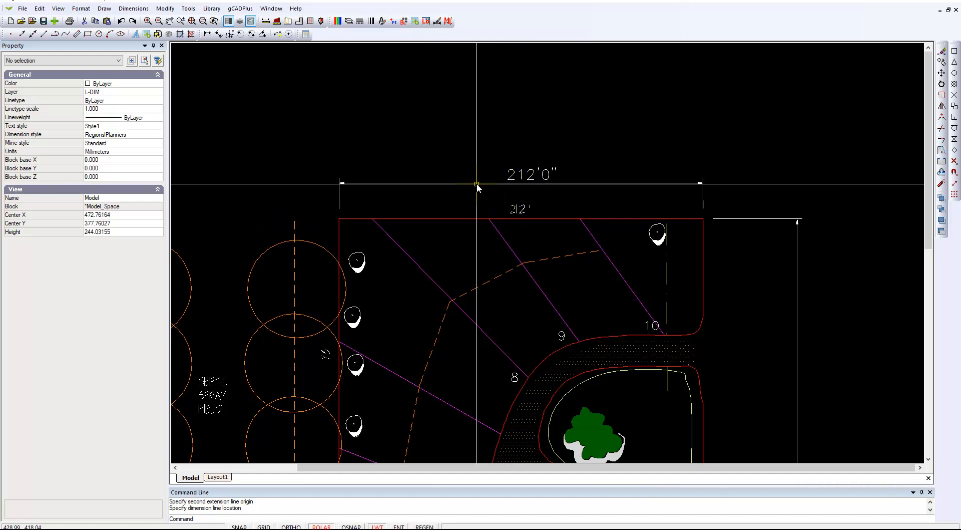
pyautogui.rightClick(481, 141)
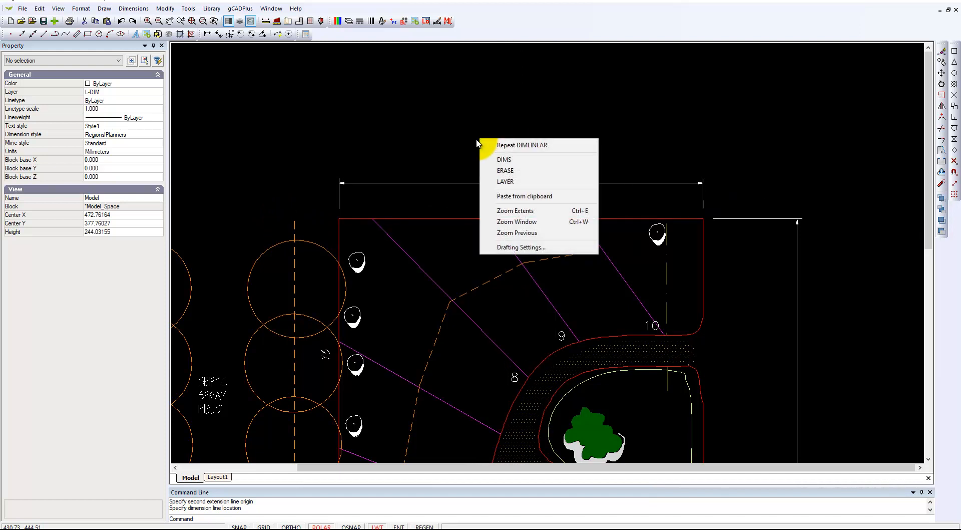
pyautogui.click(495, 161)
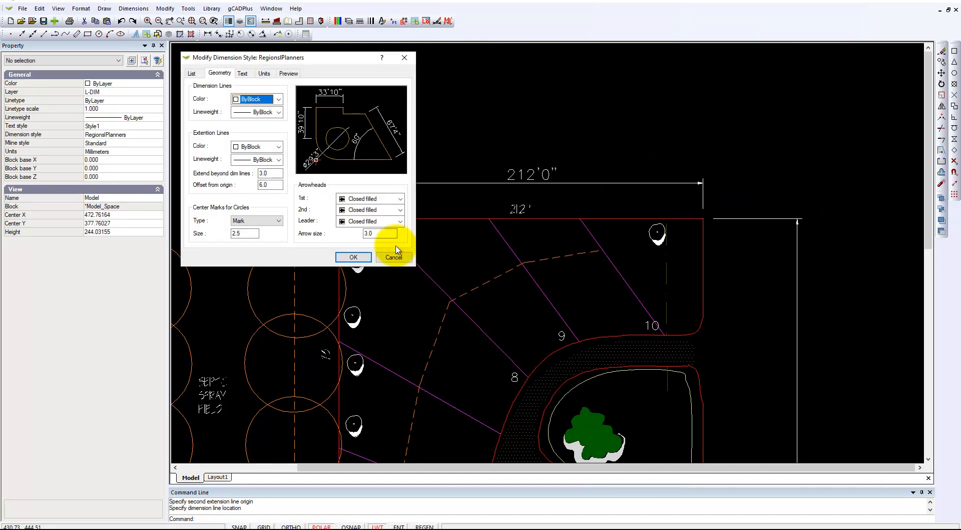
pyautogui.click(192, 73)
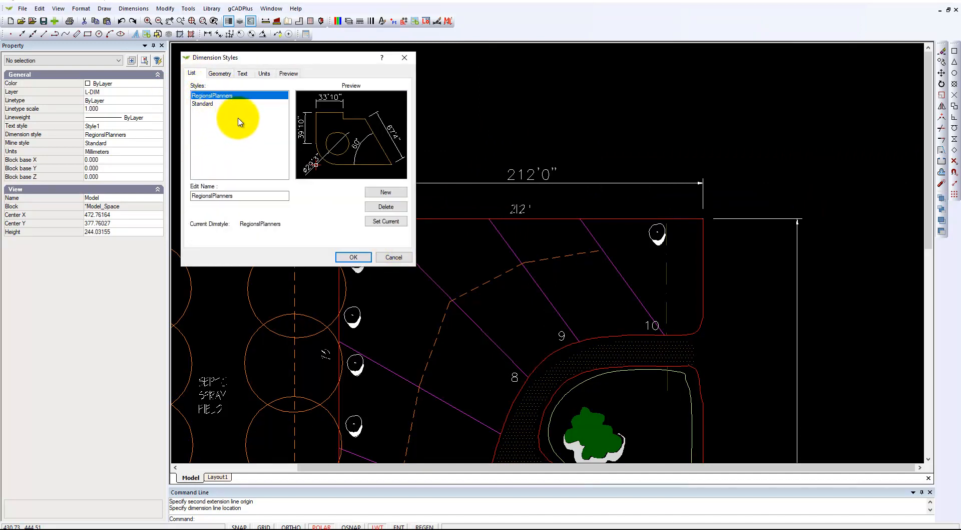
pyautogui.click(243, 73)
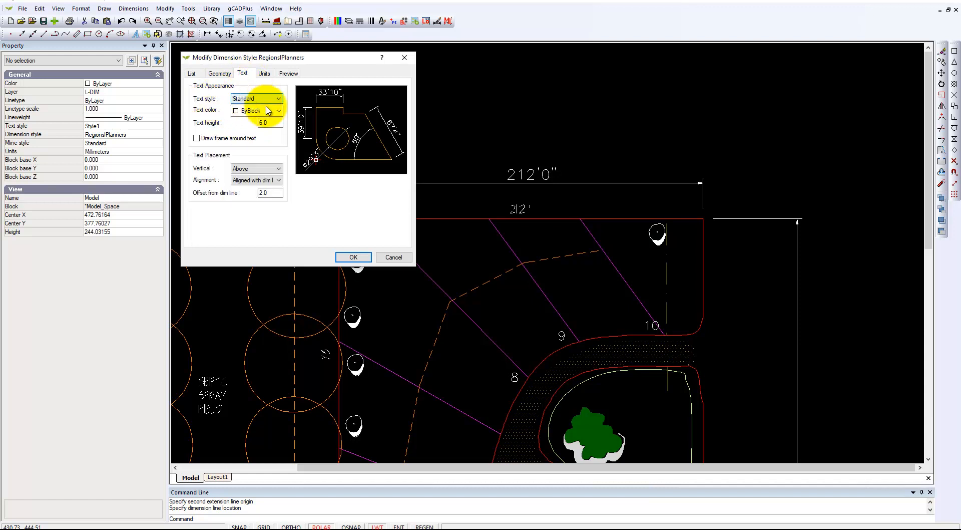
pyautogui.doubleClick(276, 123)
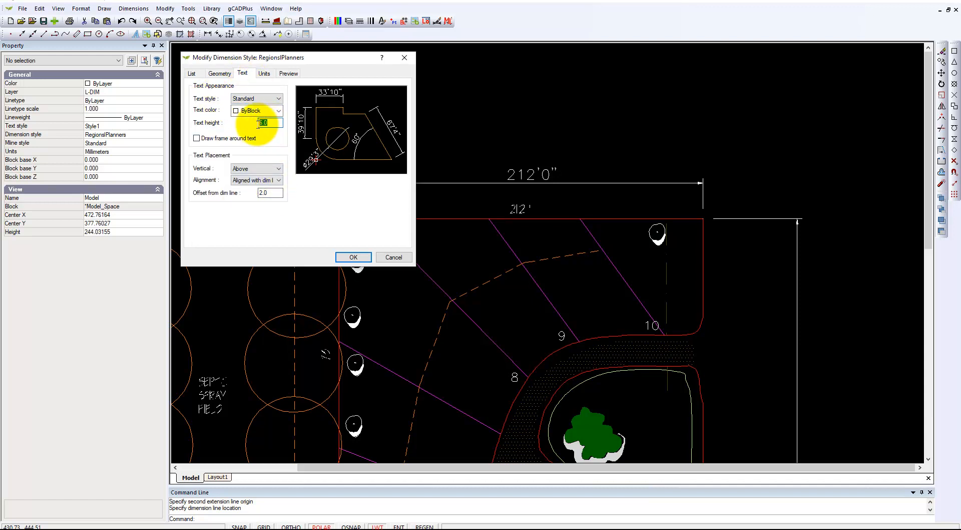
pyautogui.write('5')
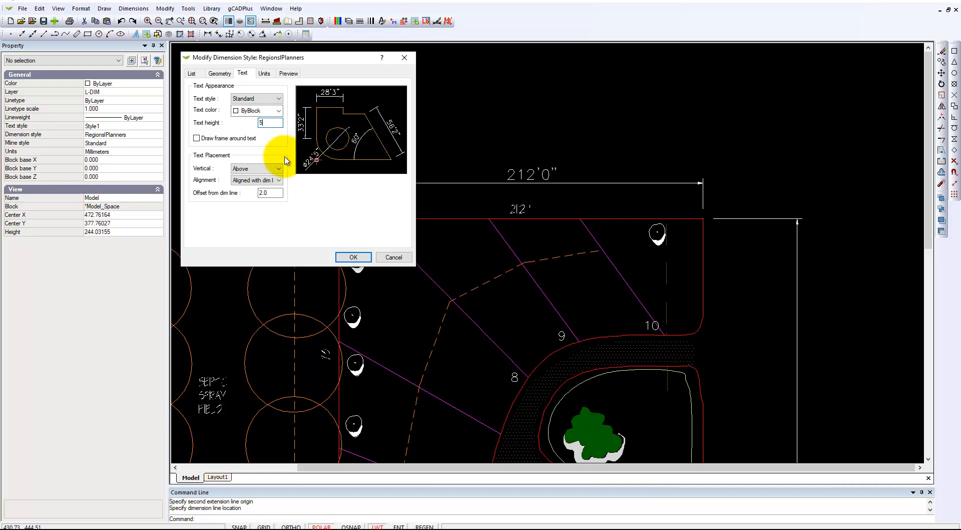
pyautogui.press('Return')
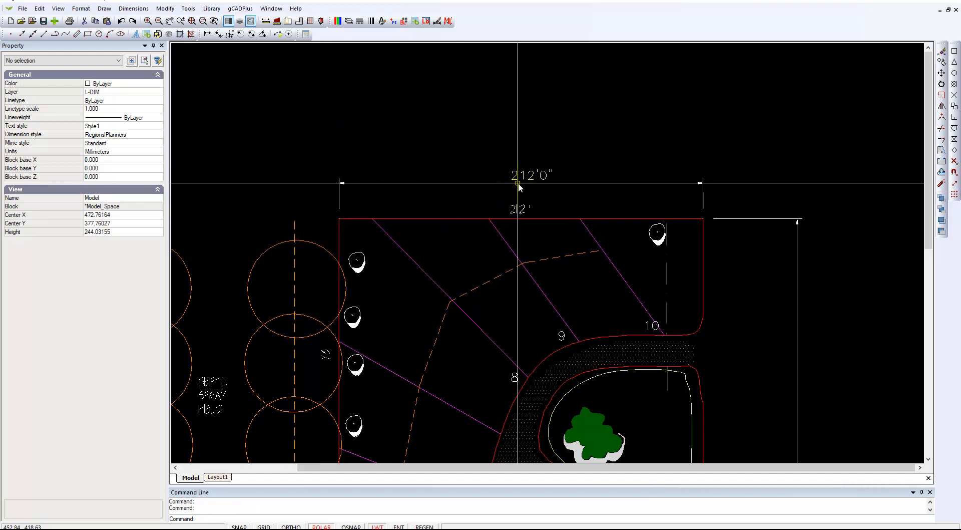
# - Make layer 0 current and turn off the L-DIM layer
pyautogui.scroll(3, 518, 187)
pyautogui.scroll(-3, 584, 205)
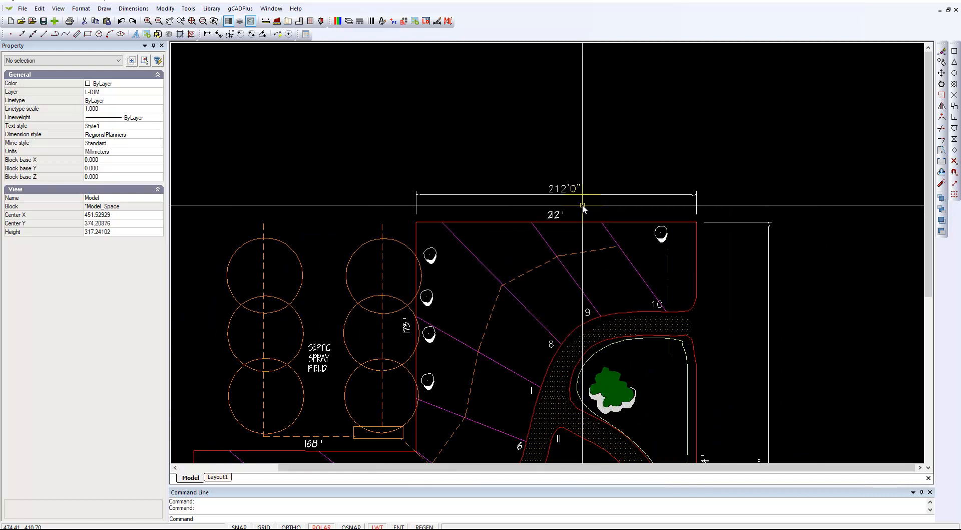
pyautogui.moveTo(581, 251); pyautogui.dragTo(580, 202, button='middle')
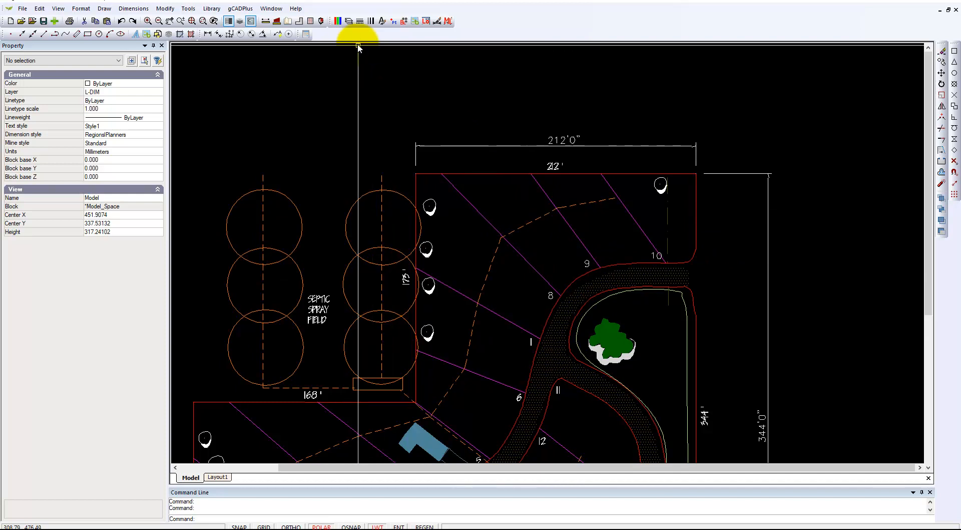
pyautogui.click(349, 21)
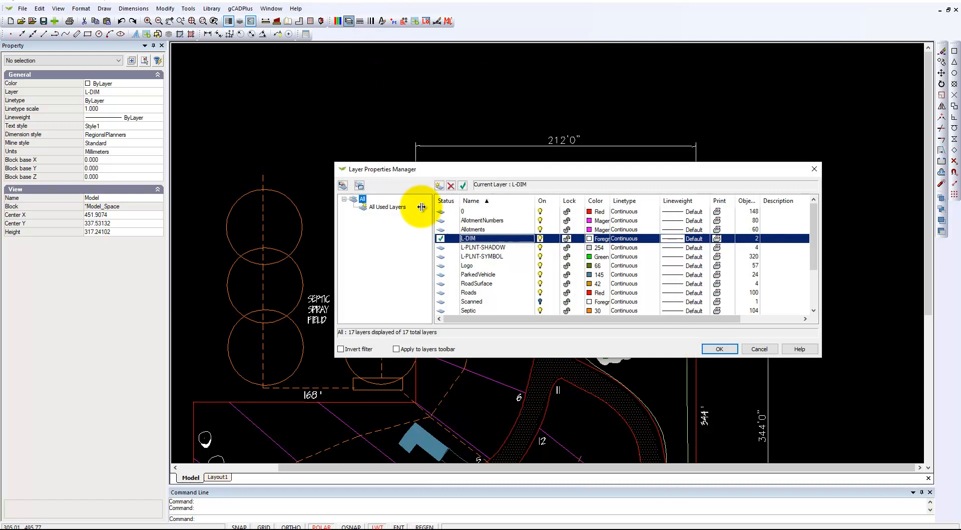
pyautogui.click(476, 212)
pyautogui.click(463, 185)
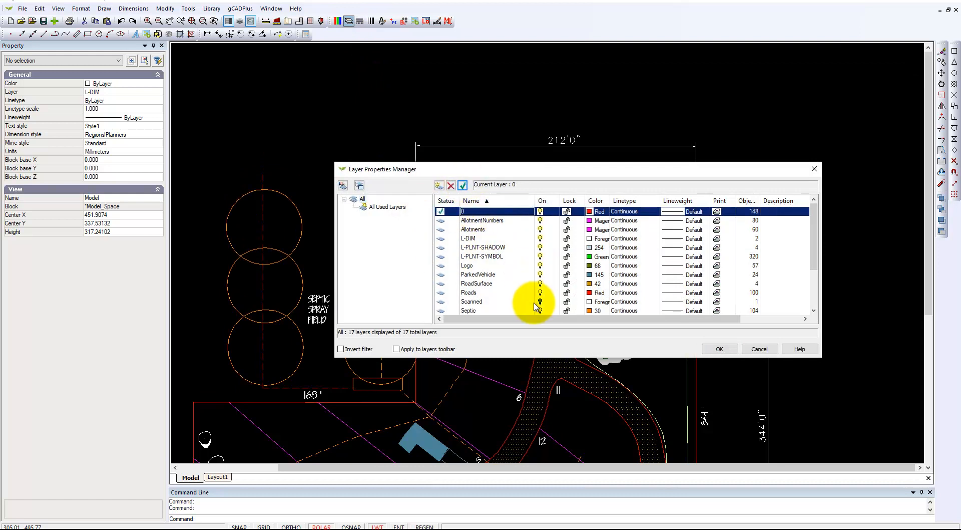
pyautogui.click(542, 239)
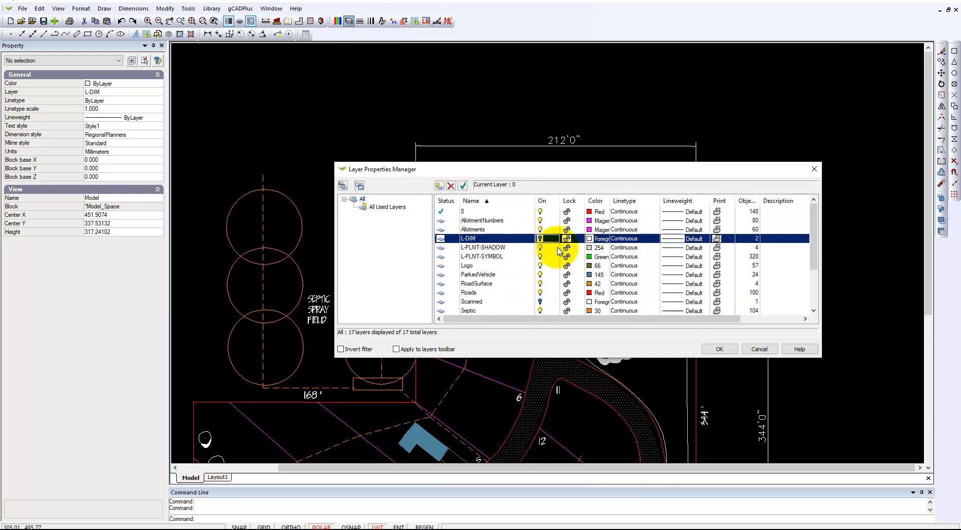
pyautogui.click(713, 349)
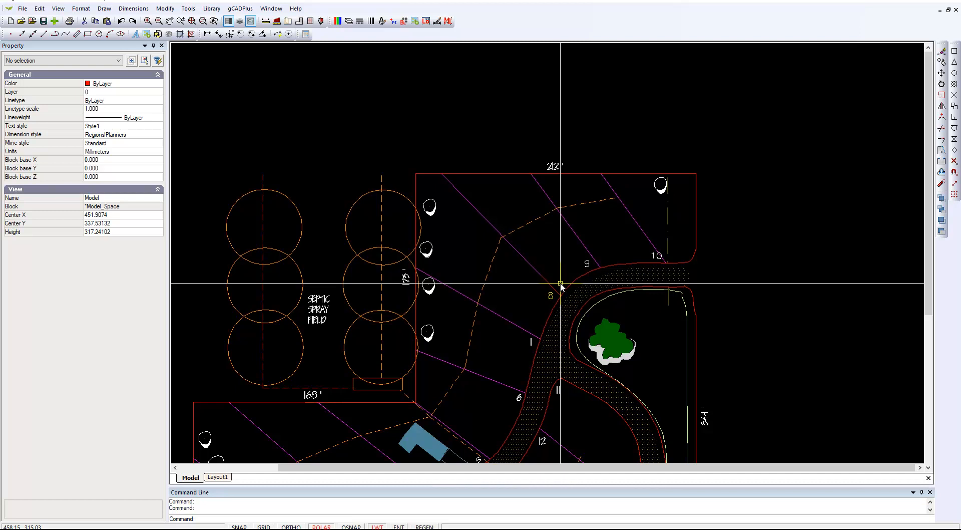
pyautogui.click(620, 503)
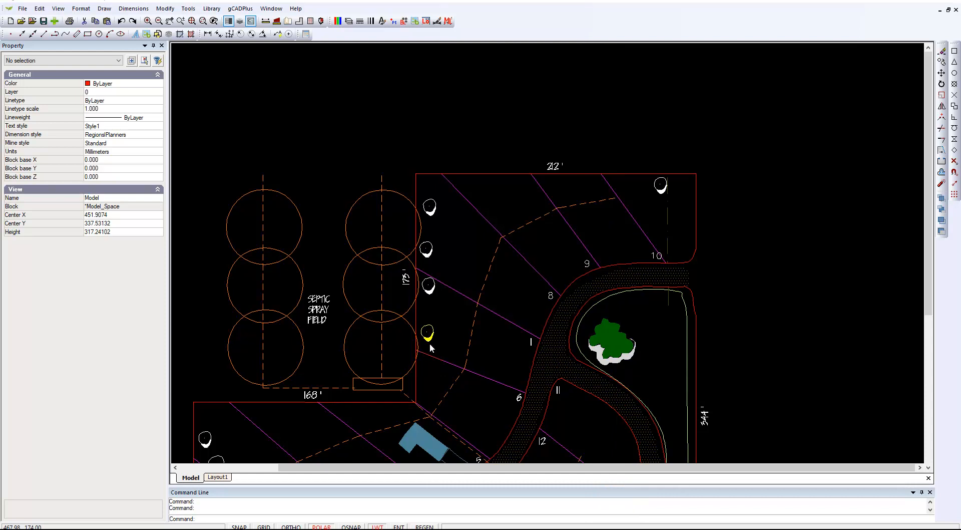
# - Switch to Layout1 and check its paper size and orientation in the Layouts manager
pyautogui.click(217, 477)
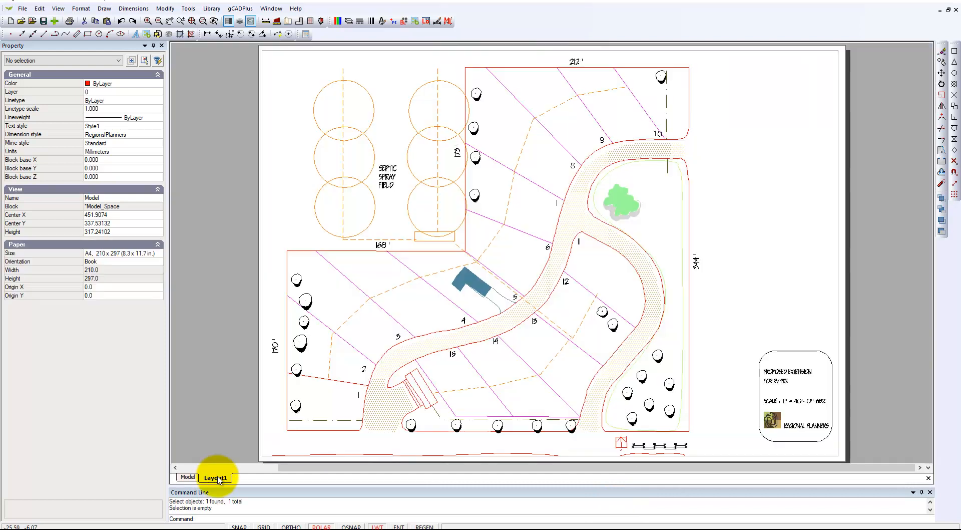
pyautogui.rightClick(218, 479)
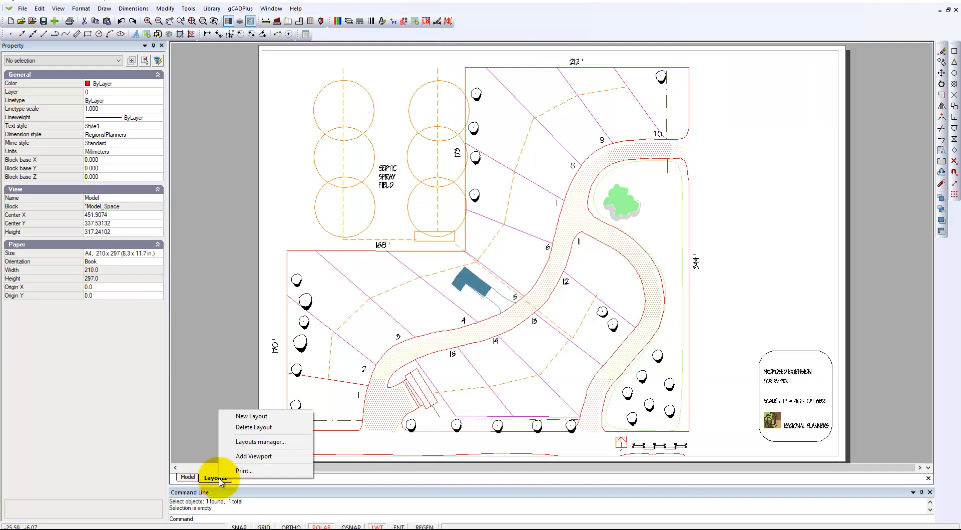
pyautogui.click(274, 443)
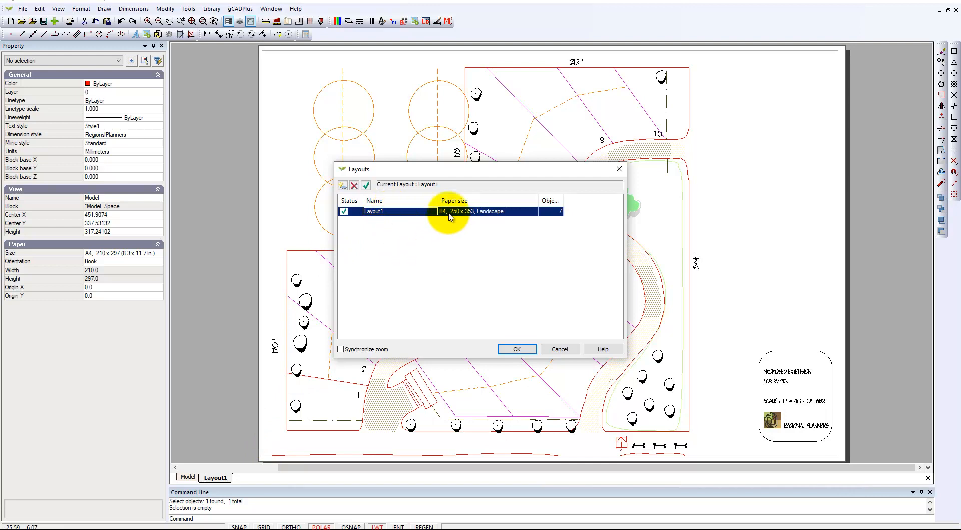
pyautogui.click(560, 349)
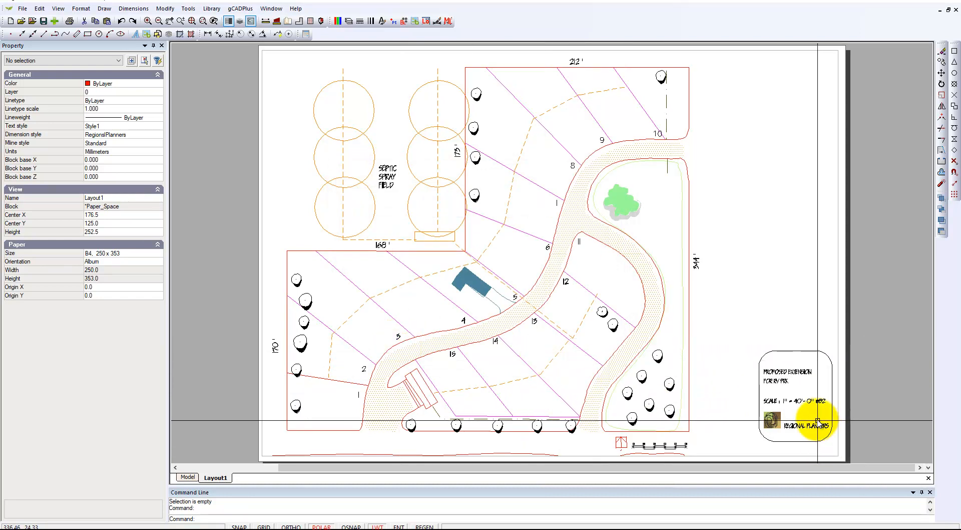
# - Examine the scale note in the layout's title block
pyautogui.scroll(2, 816, 418)
pyautogui.scroll(2, 816, 418)
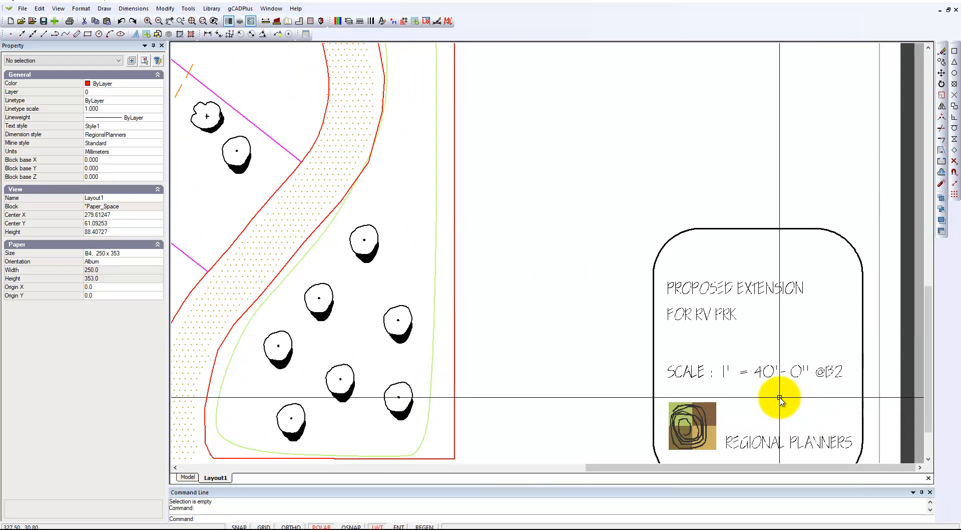
pyautogui.scroll(-1, 779, 398)
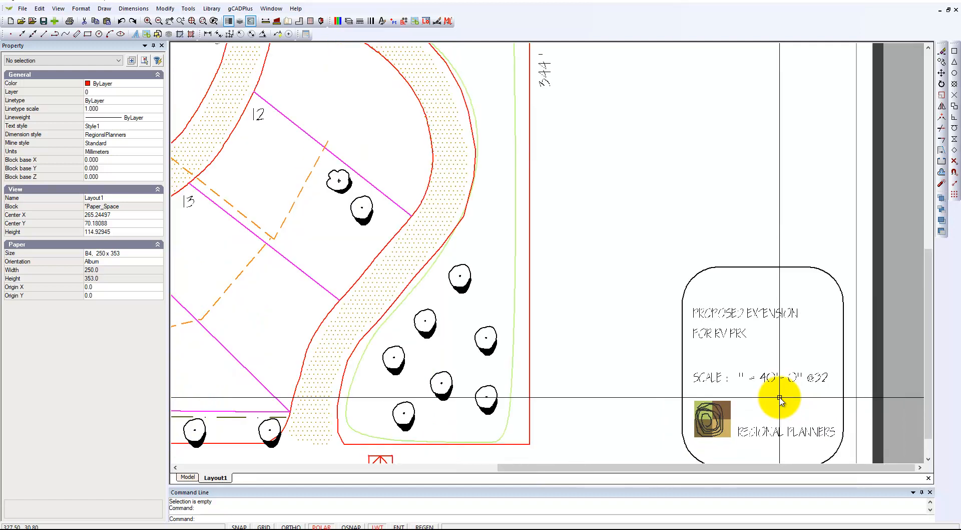
pyautogui.scroll(-1, 779, 401)
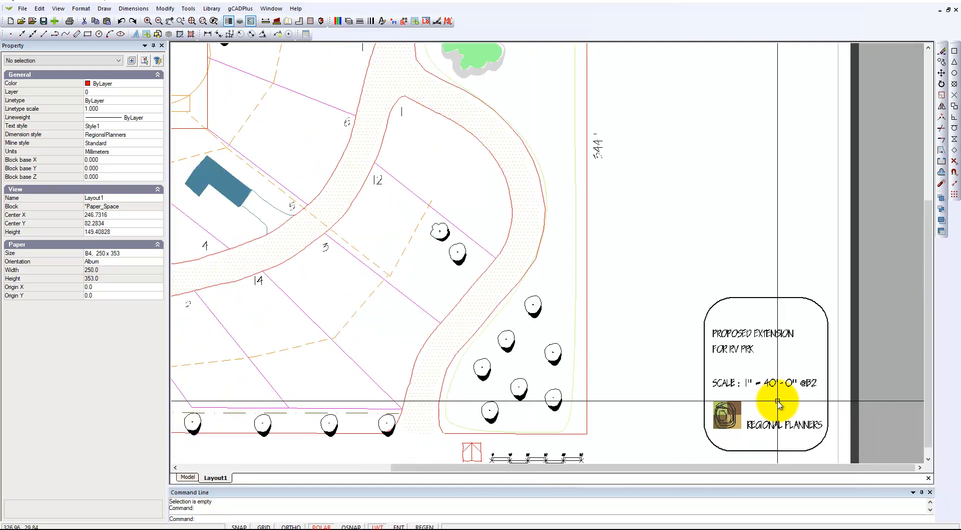
pyautogui.scroll(-1, 747, 395)
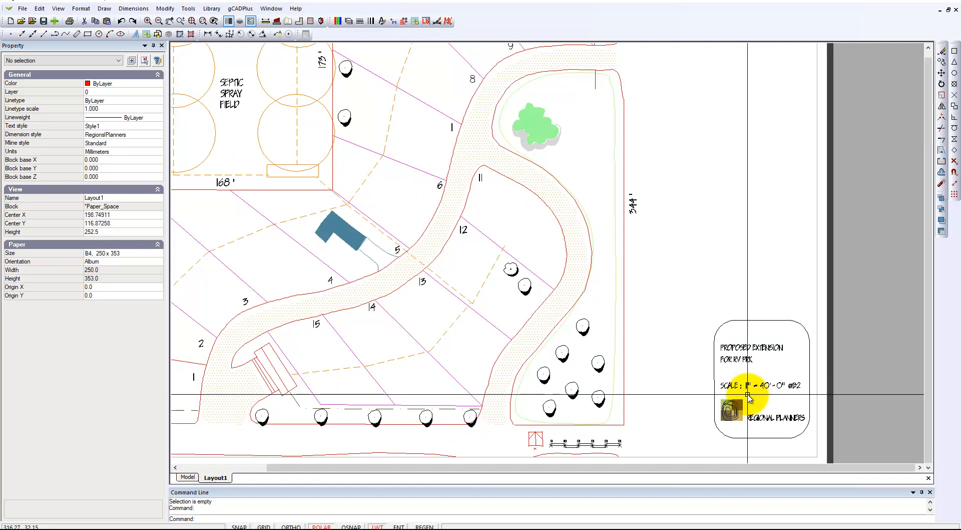
pyautogui.scroll(-2, 748, 394)
# - Set the Layout1 viewport's fixed scale to imperial 1/384
pyautogui.doubleClick(324, 313)
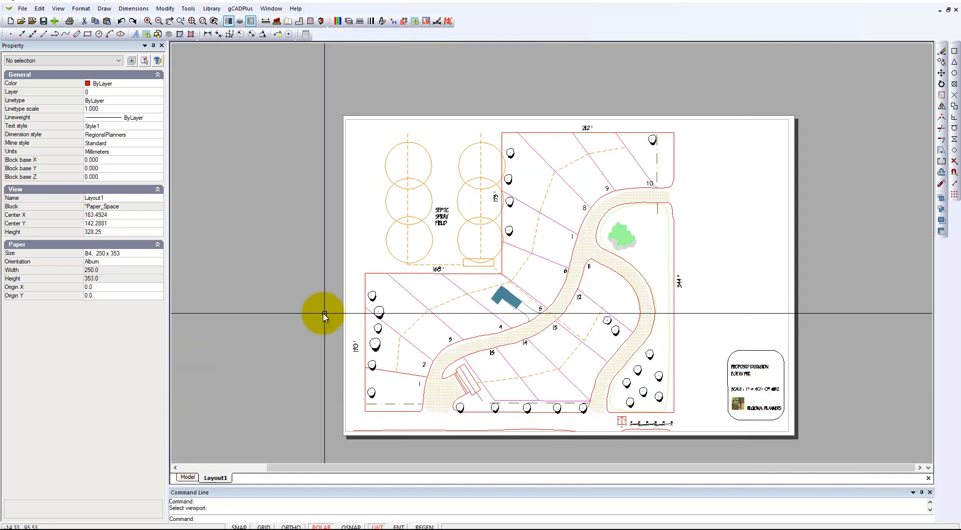
pyautogui.click(165, 9)
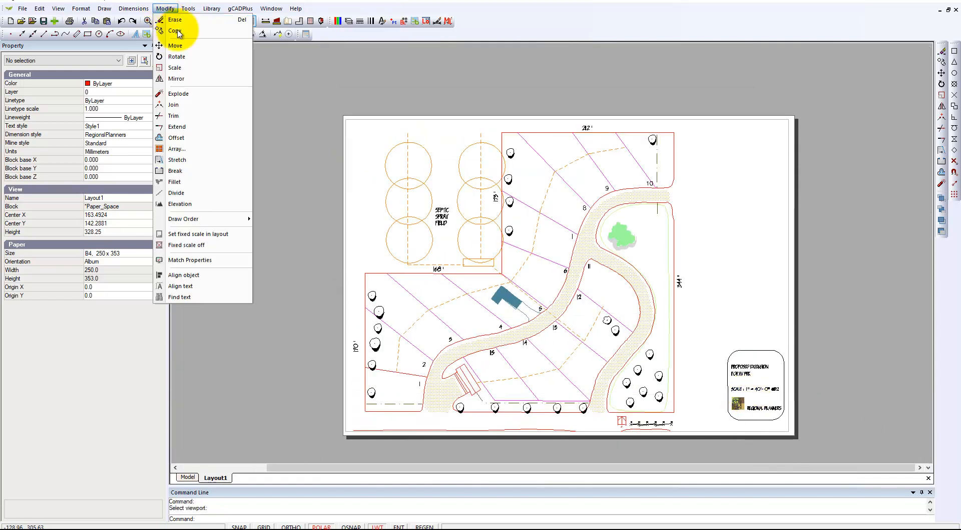
pyautogui.click(186, 234)
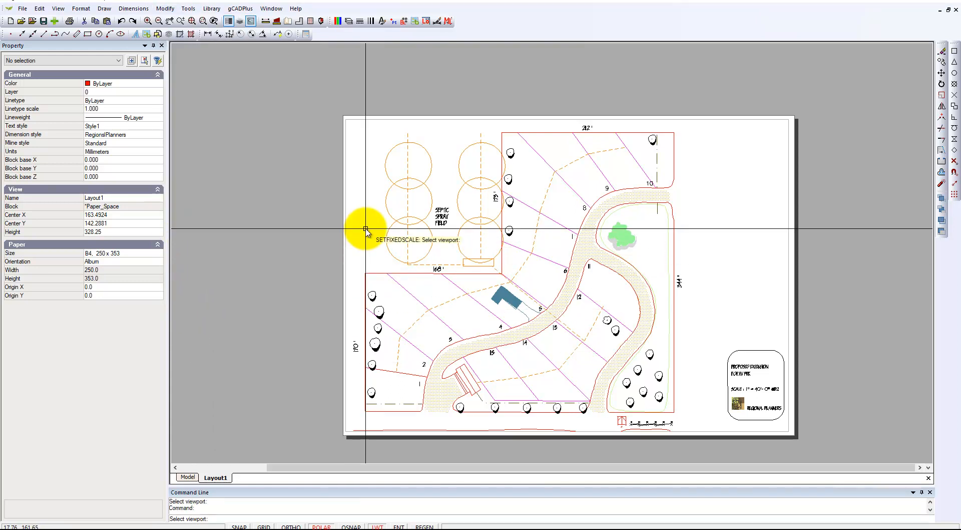
pyautogui.click(345, 262)
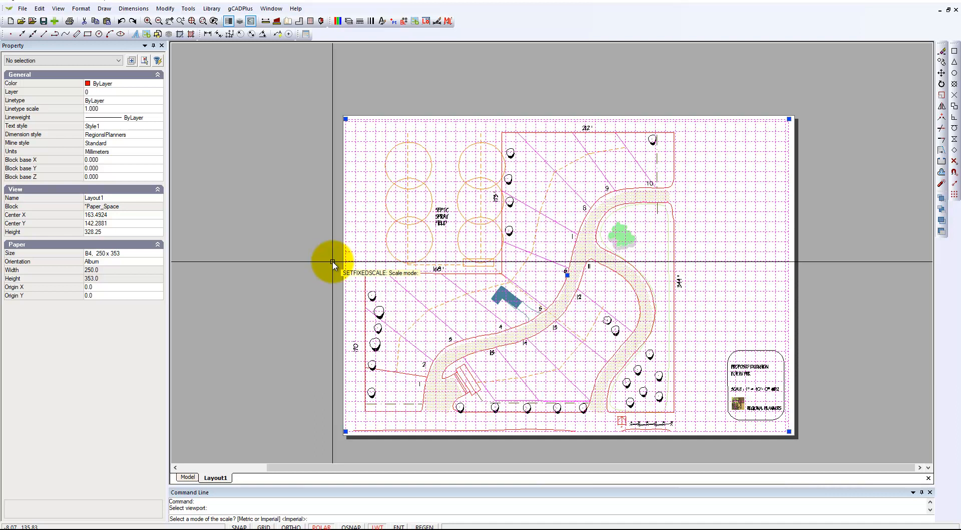
pyautogui.press('Return')
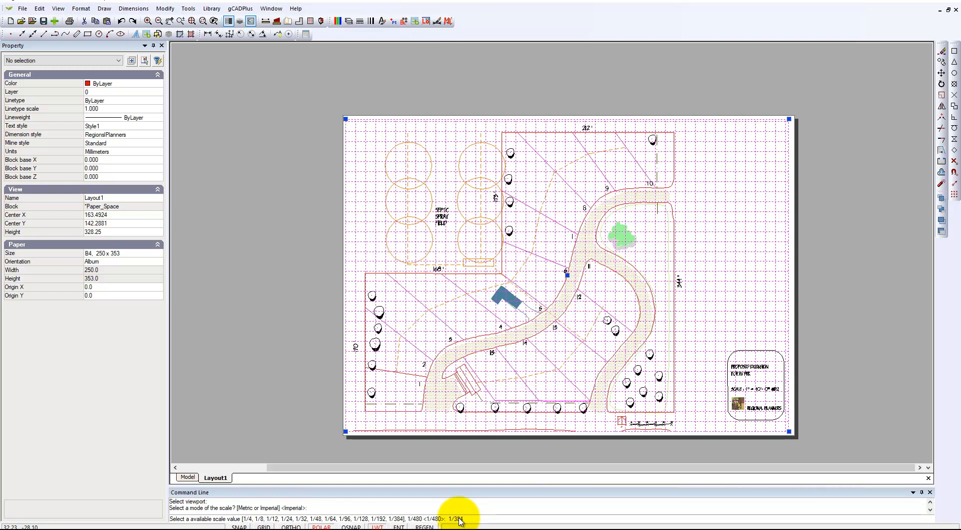
pyautogui.press('Return')
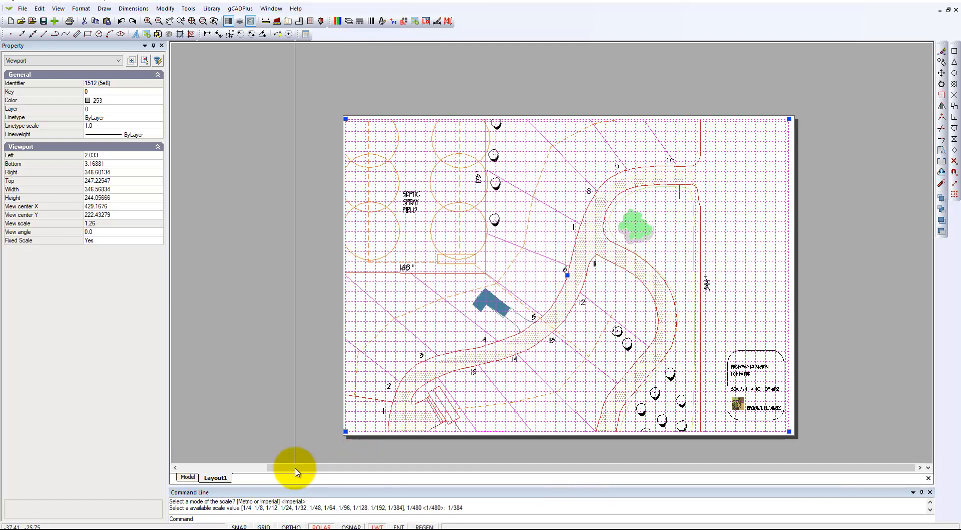
# - Set the Layout1 viewport's fixed scale to imperial 1/480 and deselect the viewport
pyautogui.rightClick(286, 388)
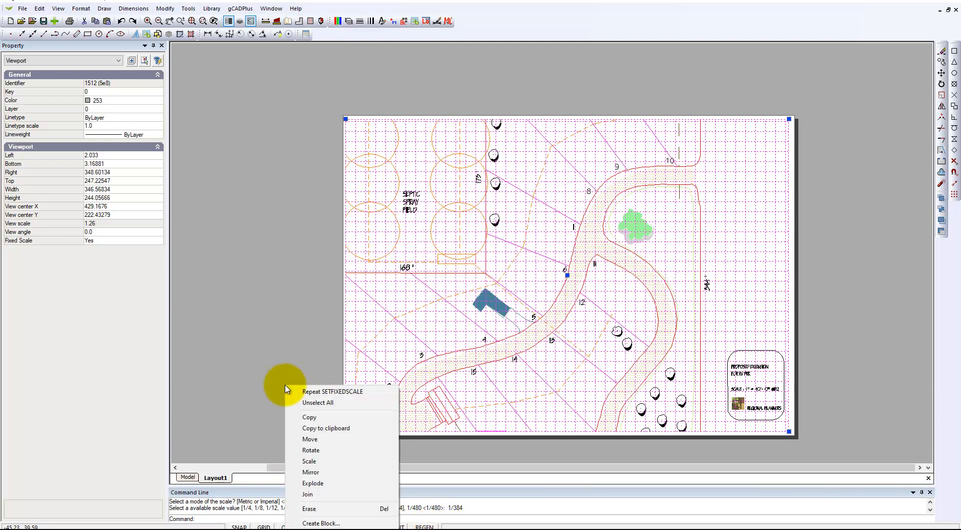
pyautogui.click(328, 391)
pyautogui.click(341, 334)
pyautogui.press('Return')
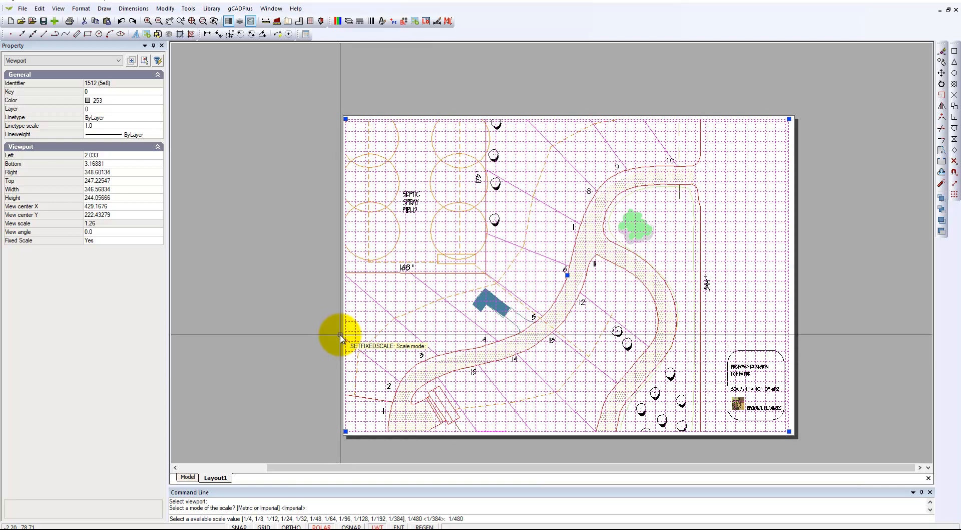
pyautogui.press('Return')
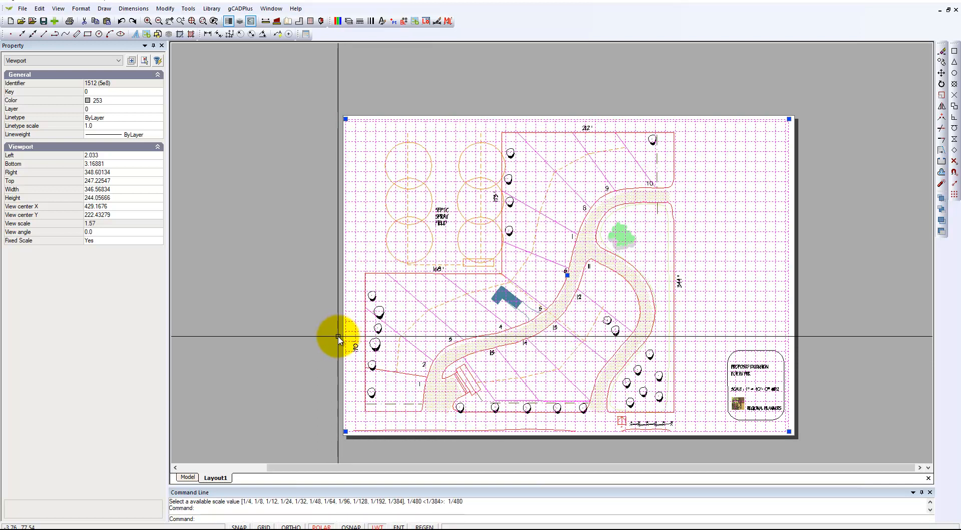
pyautogui.rightClick(339, 336)
pyautogui.click(361, 354)
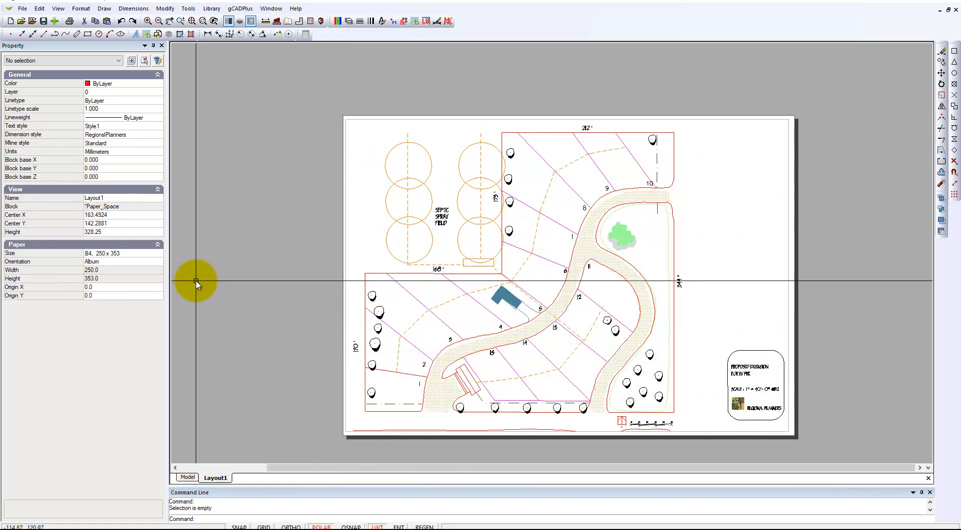
# - Change the Layout1 viewport frame's color to index color 255 (white) and deselect it
pyautogui.rightClick(204, 286)
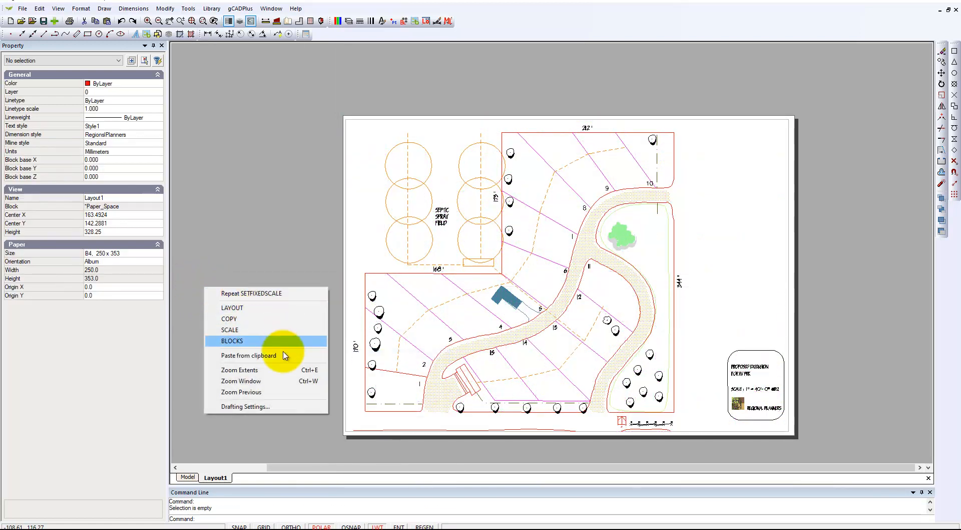
pyautogui.click(270, 372)
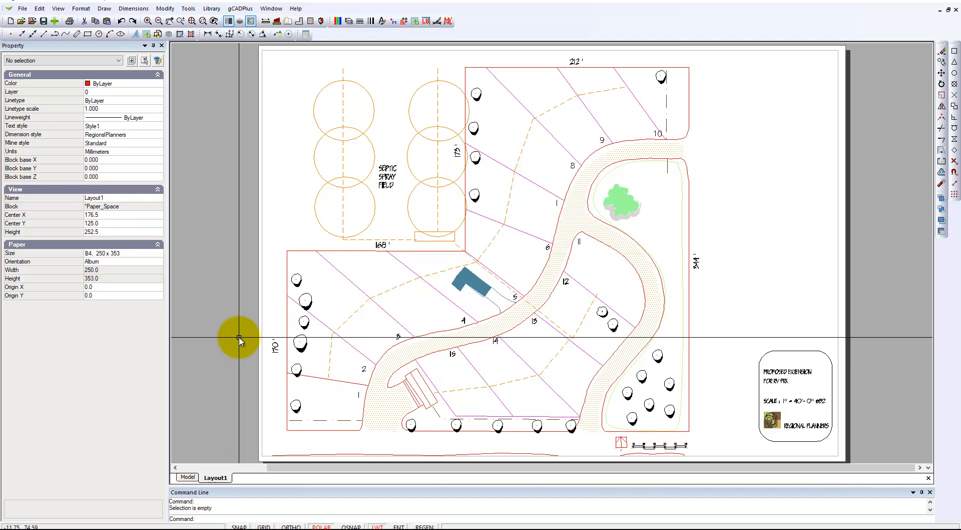
pyautogui.click(263, 251)
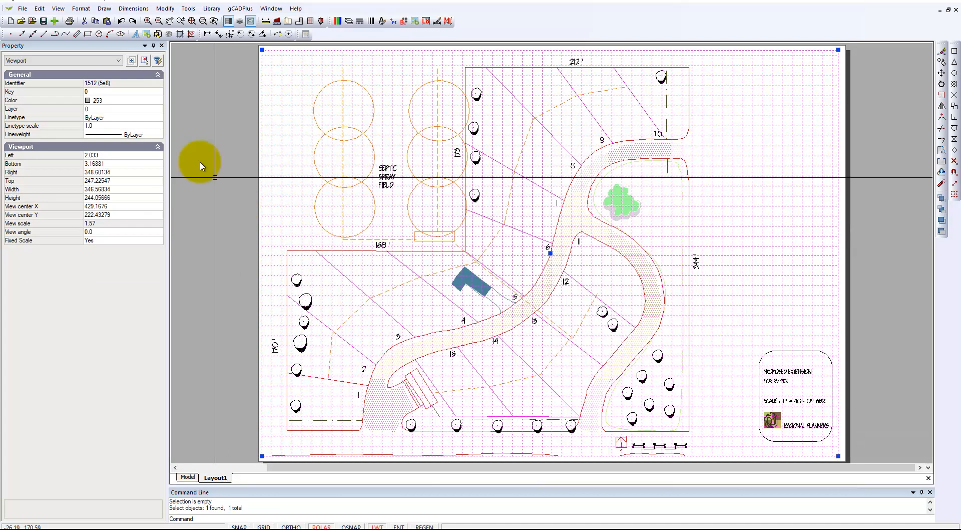
pyautogui.click(157, 100)
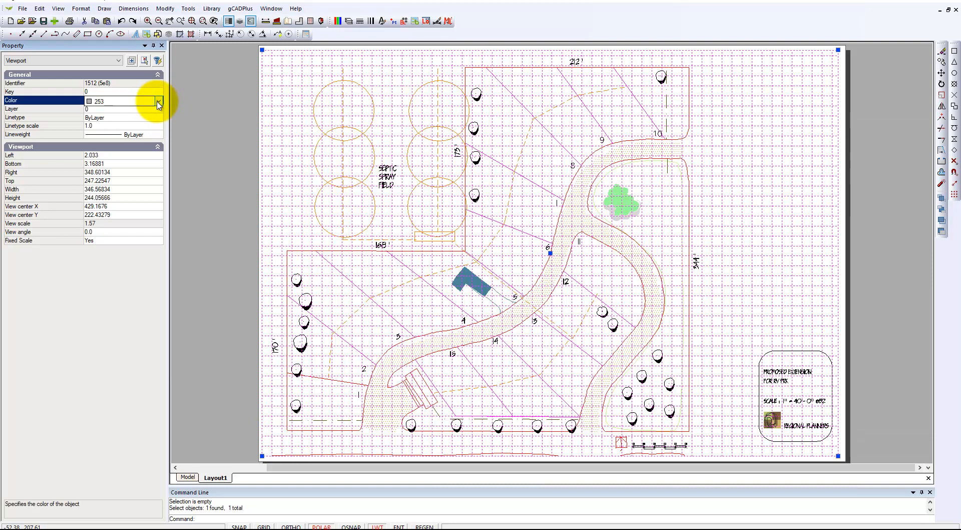
pyautogui.click(158, 100)
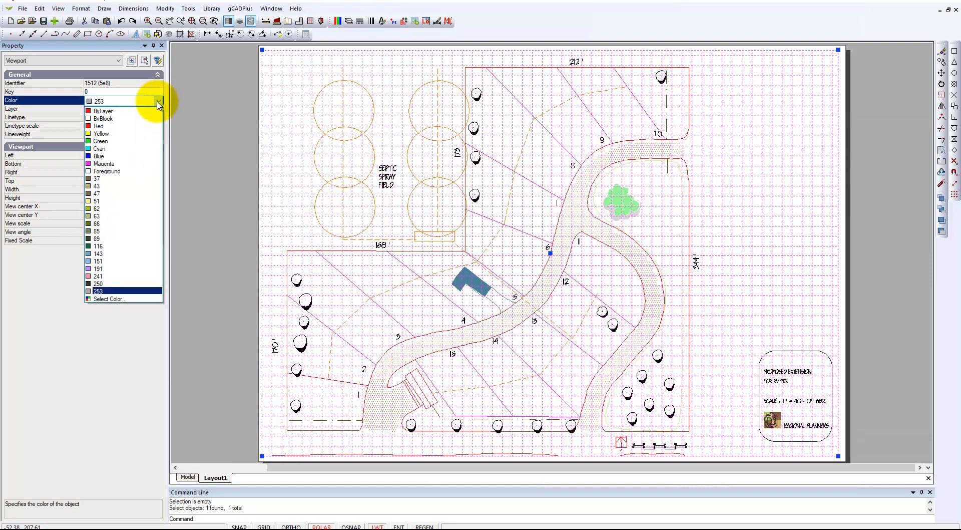
pyautogui.click(122, 299)
pyautogui.click(449, 302)
pyautogui.click(462, 356)
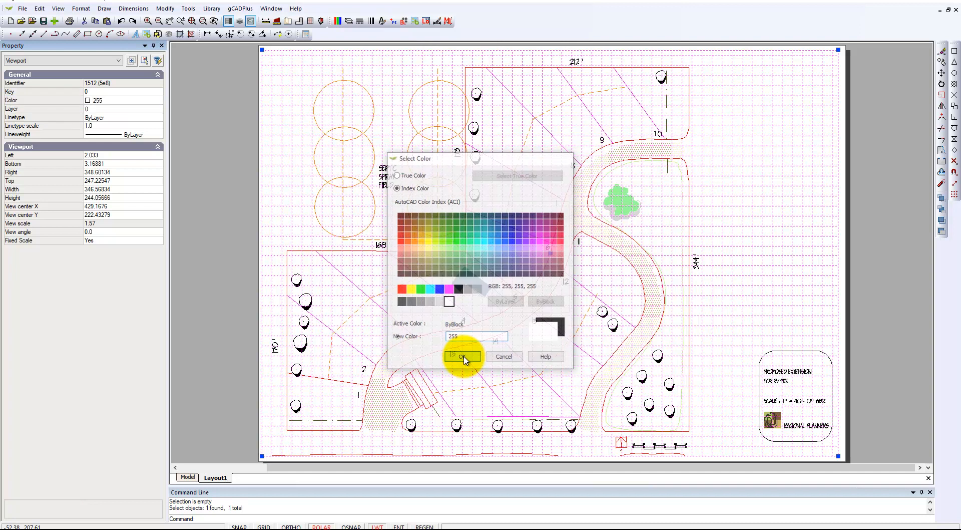
pyautogui.rightClick(239, 209)
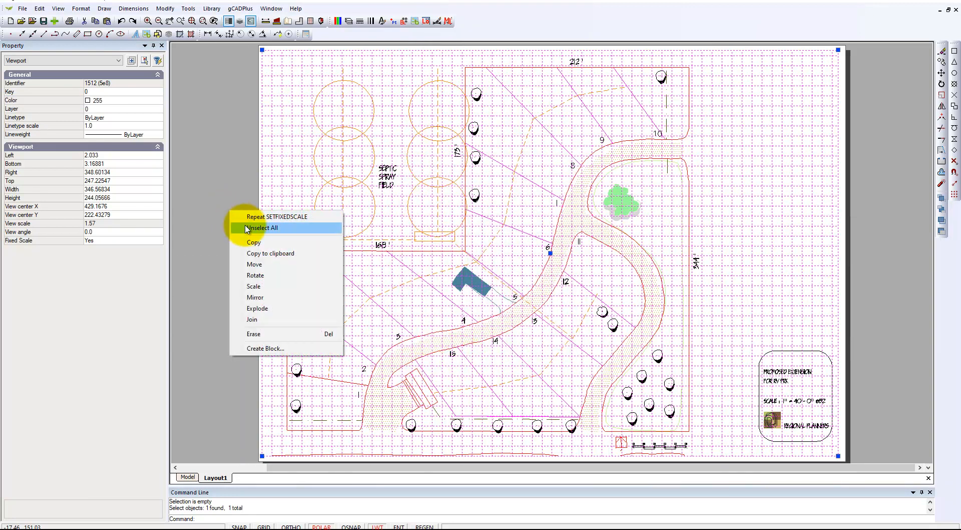
pyautogui.click(248, 224)
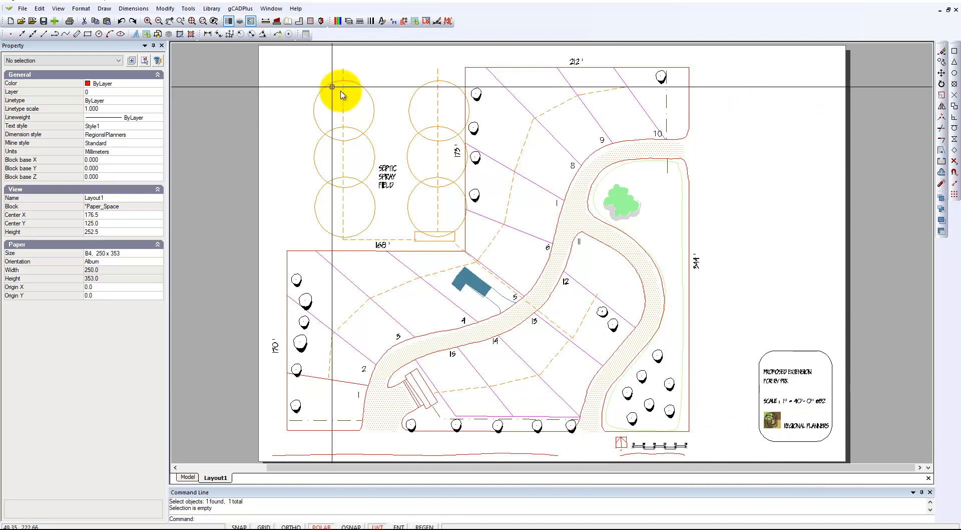
# - Draw a two-point rectangle about 344 x 245 mm as a sheet border just inside the paper edges
pyautogui.click(104, 8)
pyautogui.moveTo(150, 98)
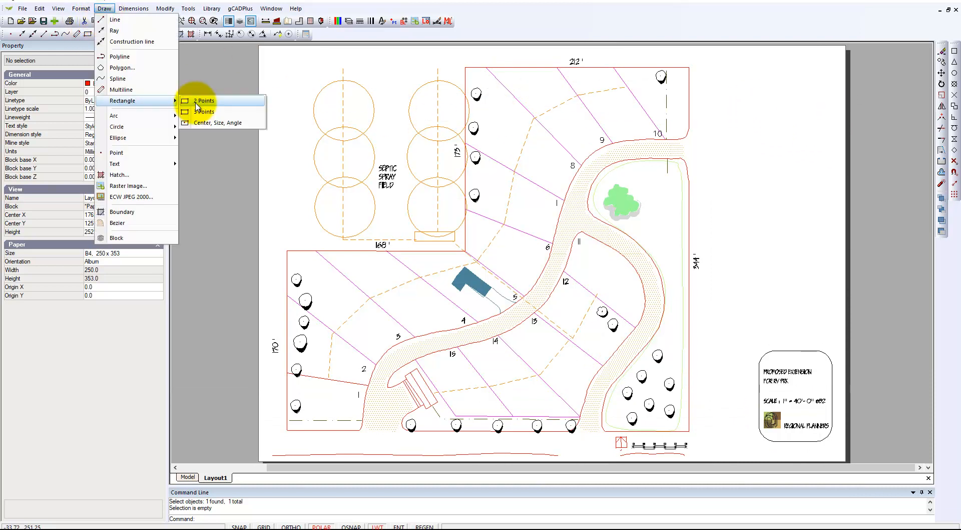
pyautogui.click(238, 102)
pyautogui.click(273, 46)
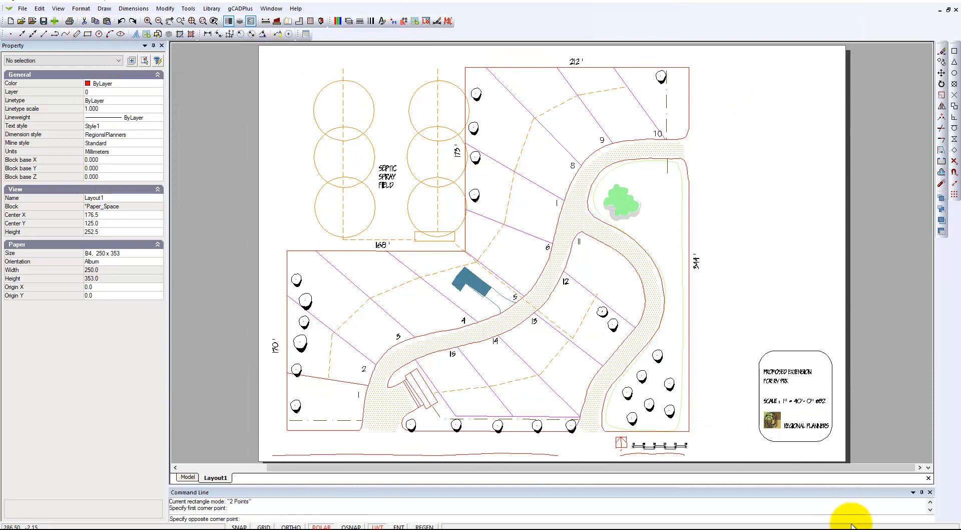
pyautogui.click(839, 459)
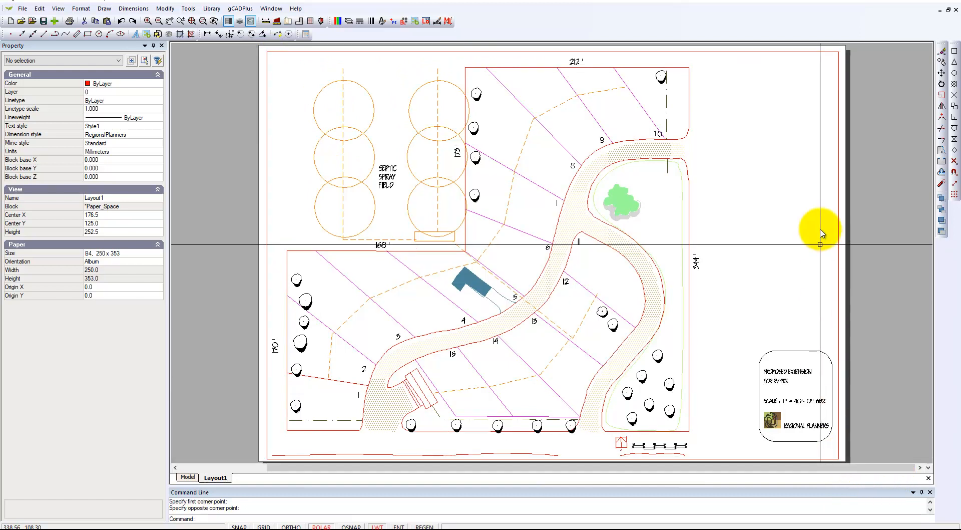
# - Set the sheet border rectangle's color to 250 and its lineweight to 0.40 mm
pyautogui.click(839, 190)
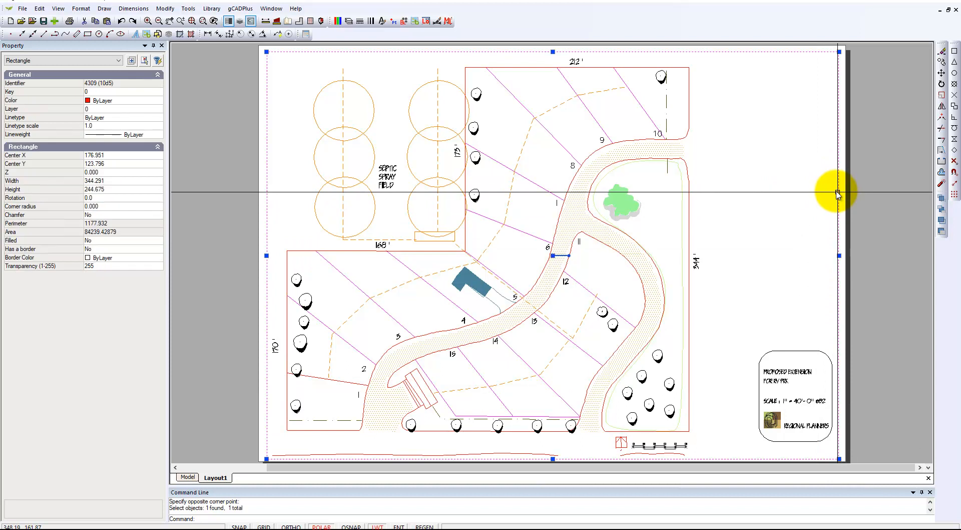
pyautogui.click(157, 101)
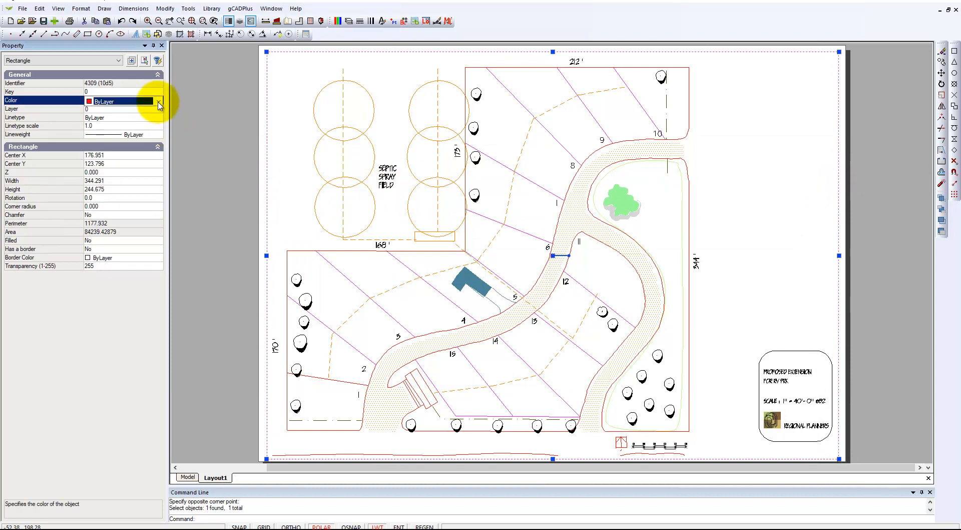
pyautogui.click(159, 102)
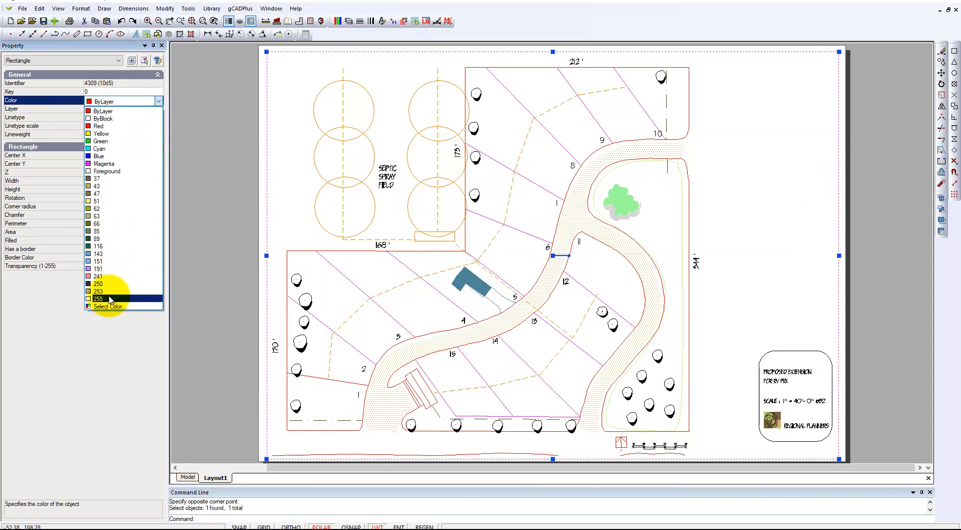
pyautogui.click(98, 284)
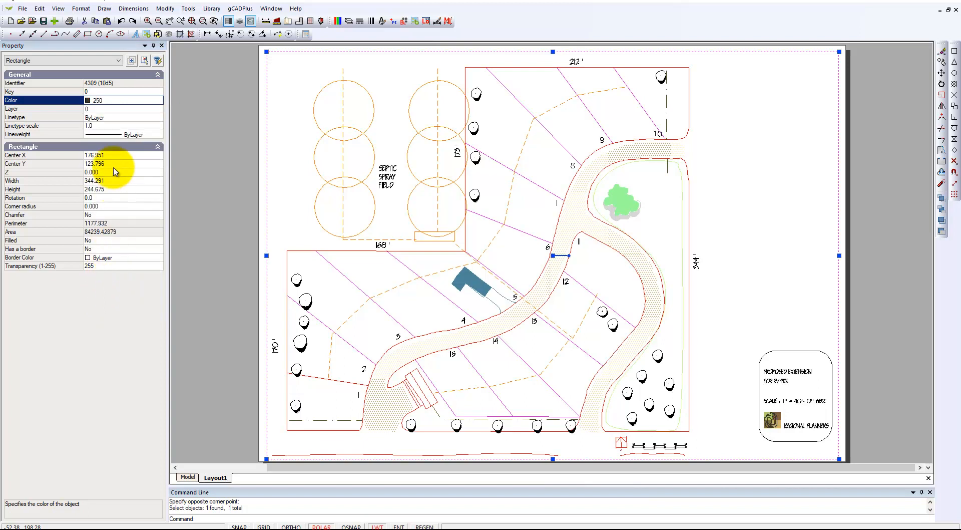
pyautogui.click(158, 135)
pyautogui.click(158, 135)
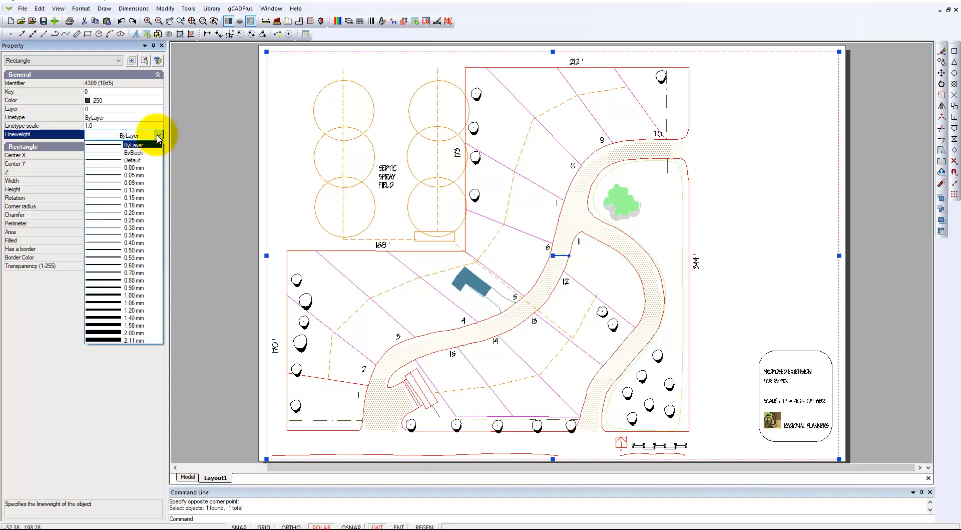
pyautogui.click(106, 243)
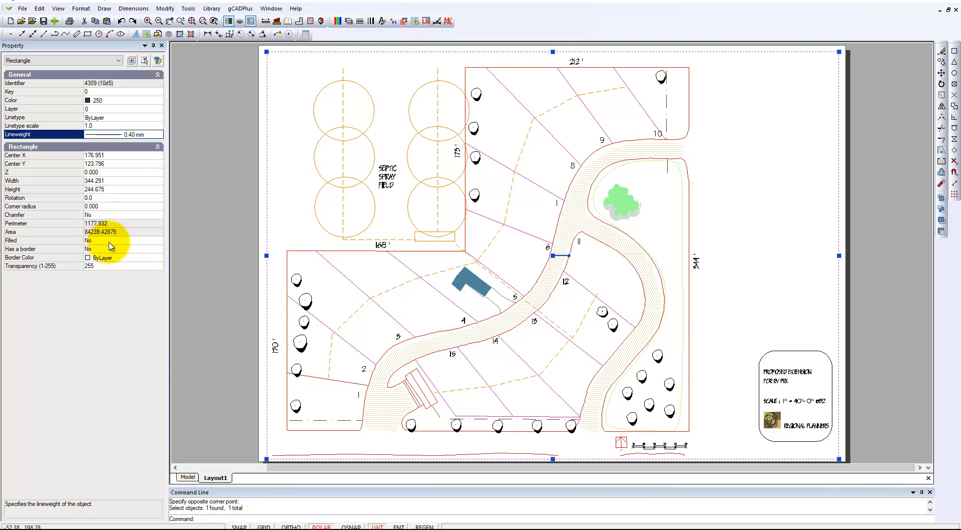
# - Set the lineweight listing units to inches in the lineweight settings
pyautogui.click(82, 9)
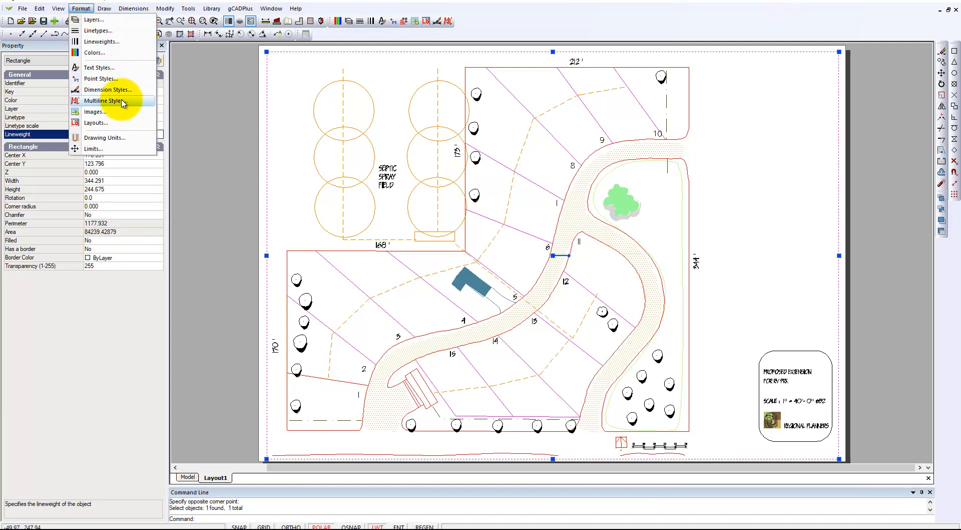
pyautogui.click(102, 42)
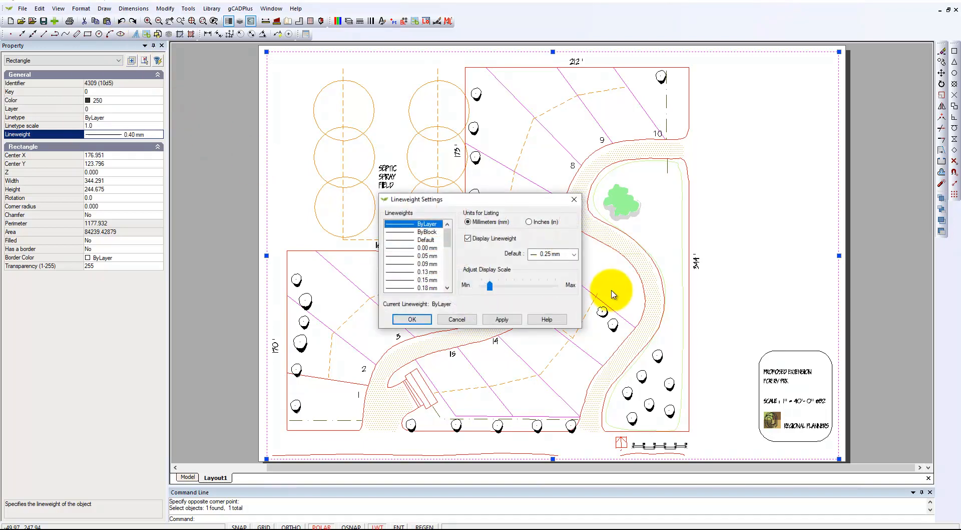
pyautogui.click(535, 222)
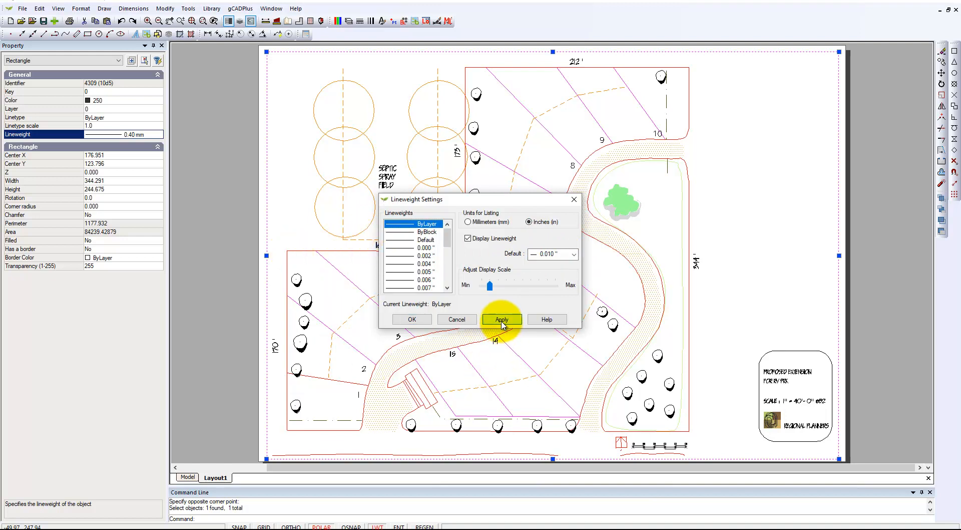
pyautogui.click(416, 320)
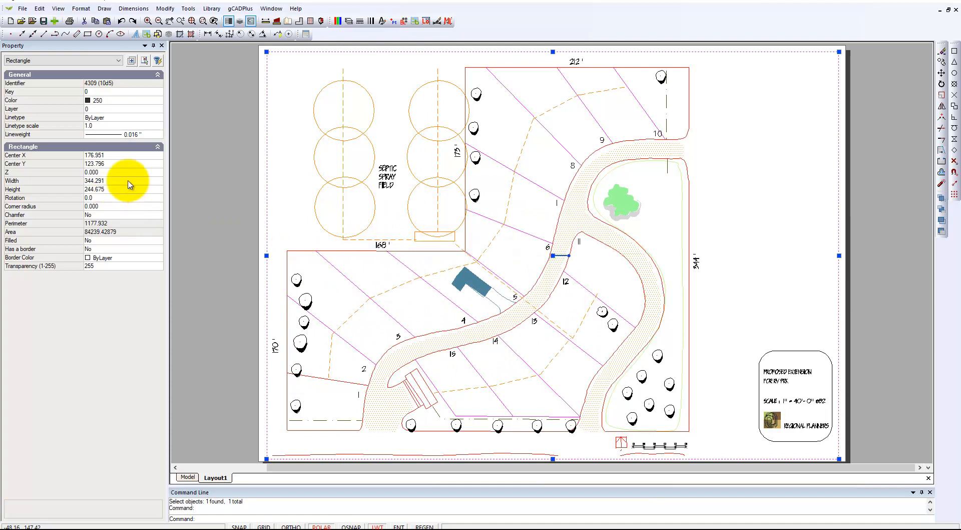
# - Round the sheet border rectangle with a corner radius of 10 and deselect it
pyautogui.click(111, 206)
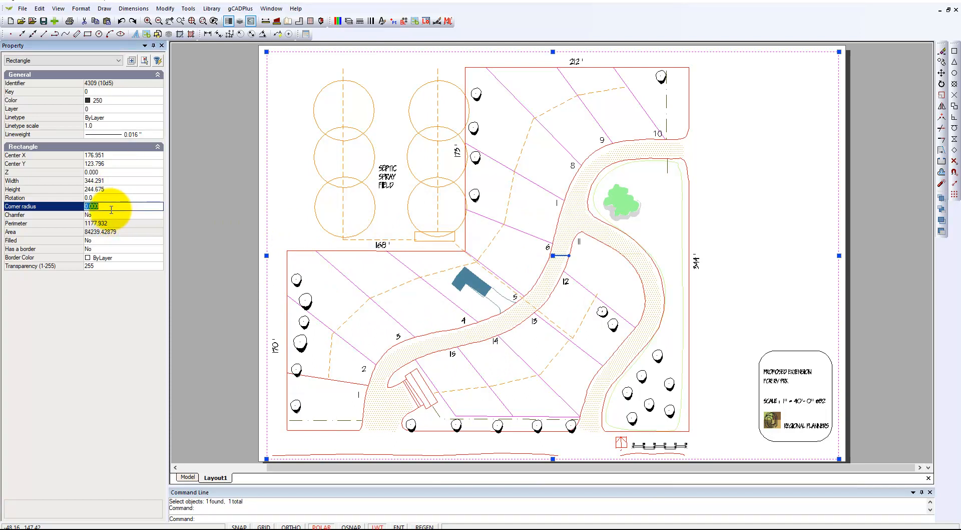
pyautogui.press('Return')
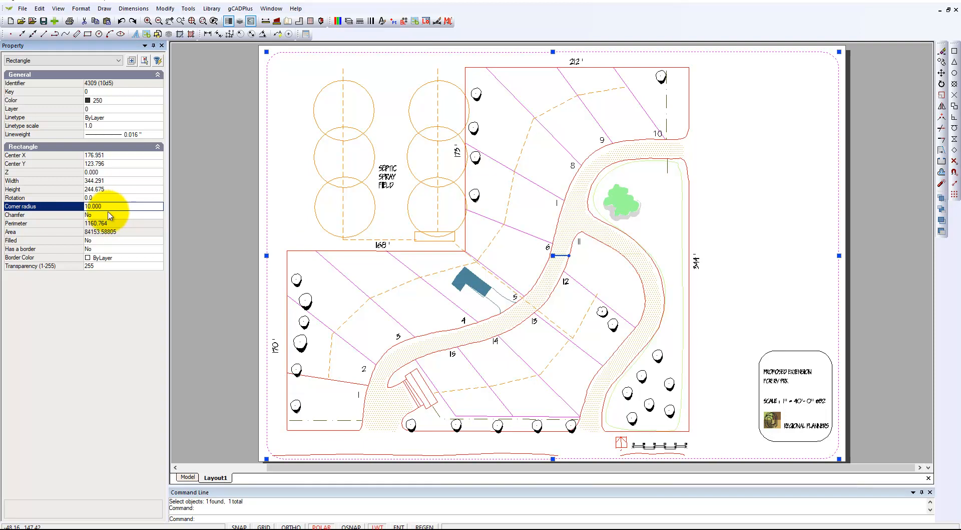
pyautogui.press('Escape')
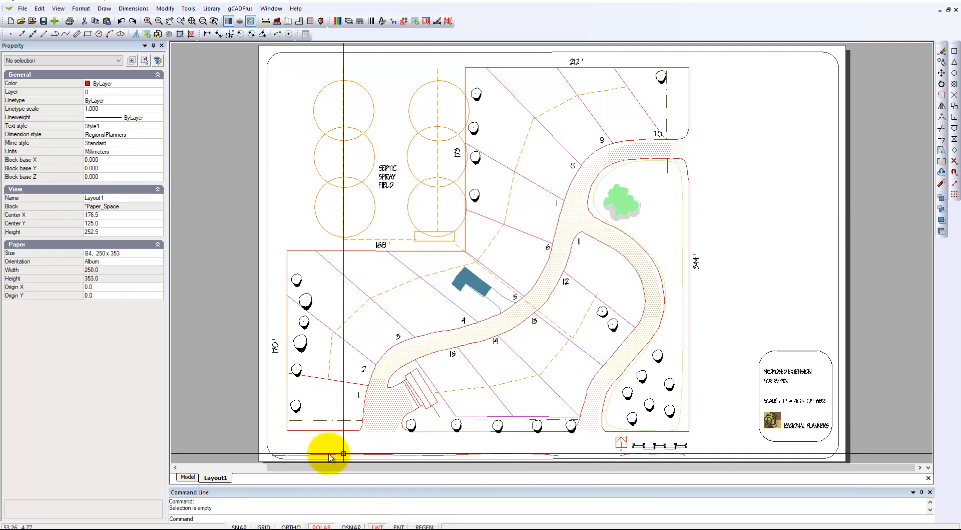
pyautogui.scroll(3, 775, 432)
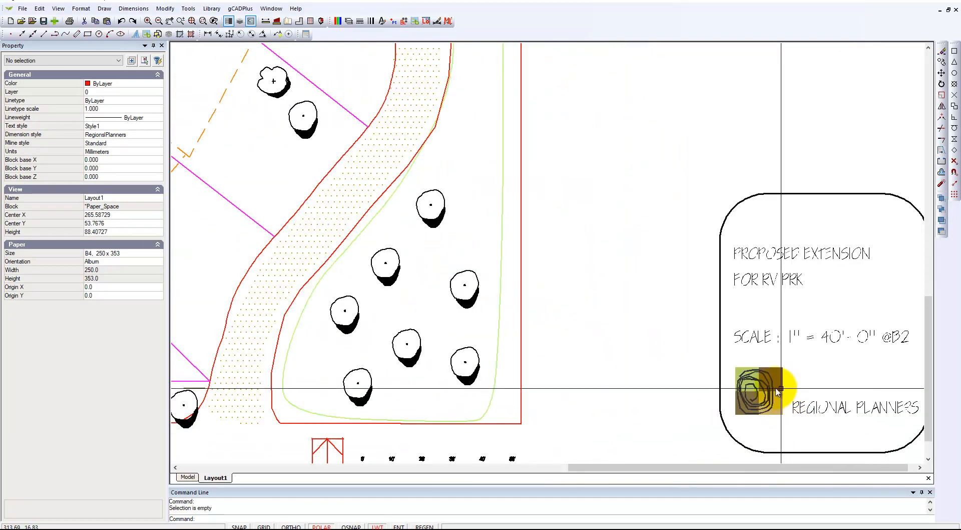
pyautogui.scroll(-3, 766, 395)
pyautogui.scroll(1, 755, 392)
pyautogui.scroll(-1, 761, 385)
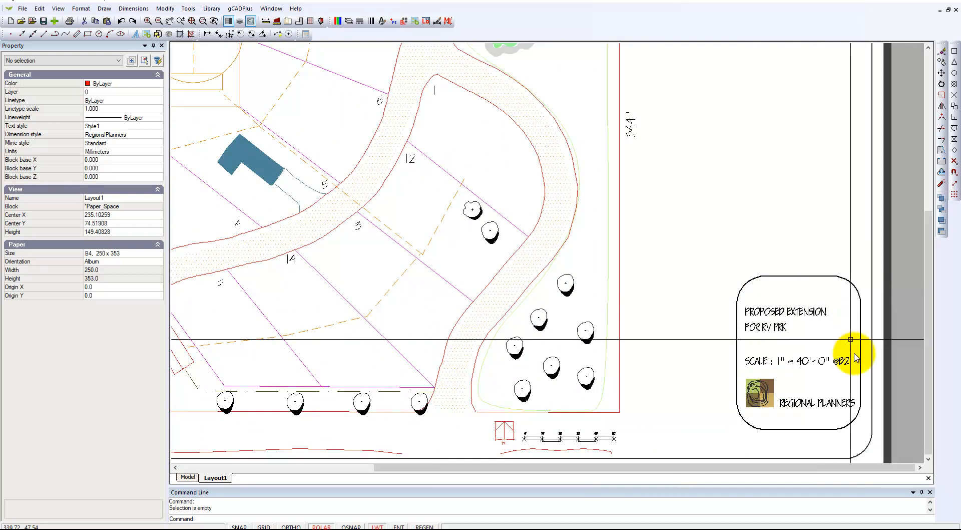
pyautogui.scroll(-1, 689, 391)
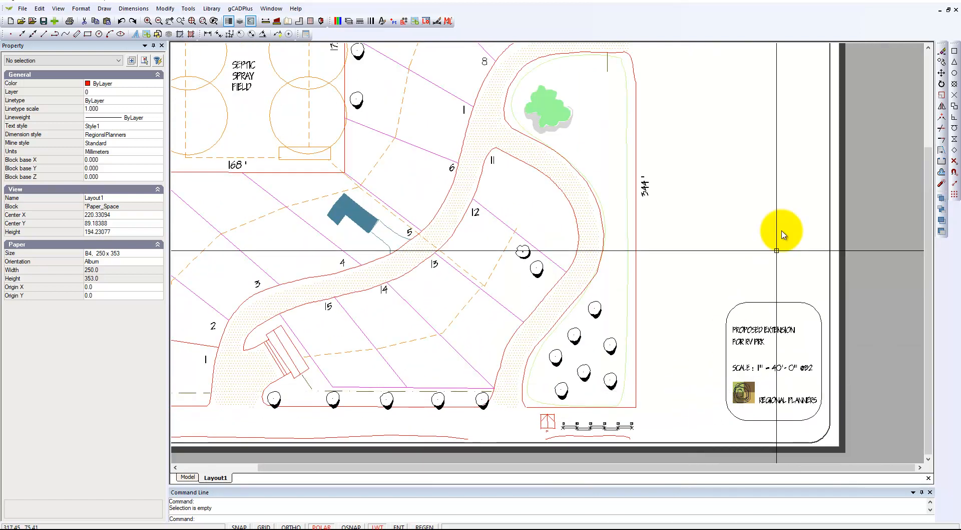
pyautogui.scroll(-2, 757, 243)
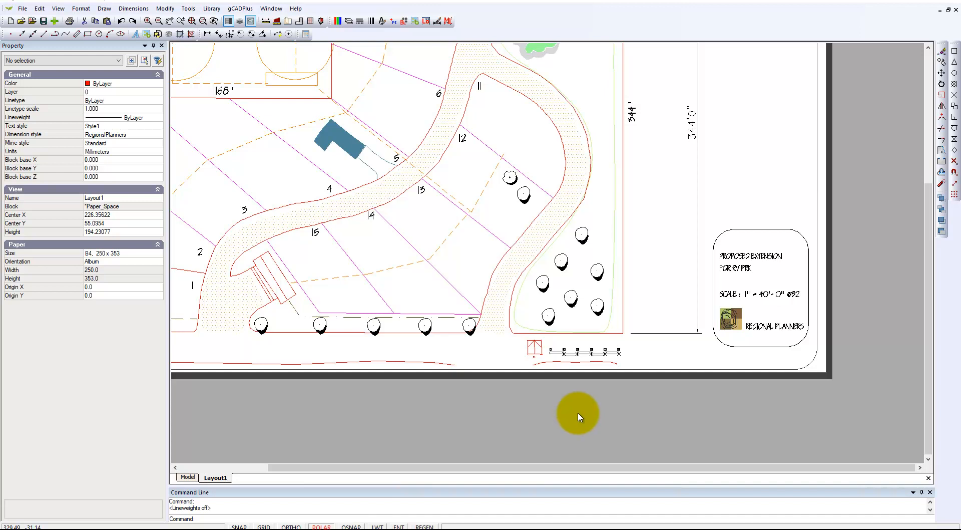
# - Switch to model space and open the 50-foot scale bar block below the site plan for editing
pyautogui.scroll(3, 584, 380)
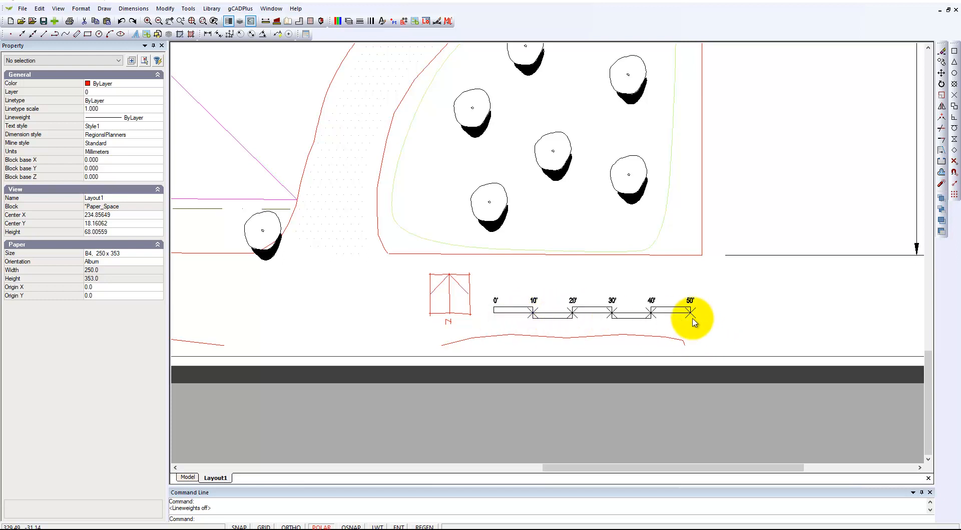
pyautogui.click(187, 477)
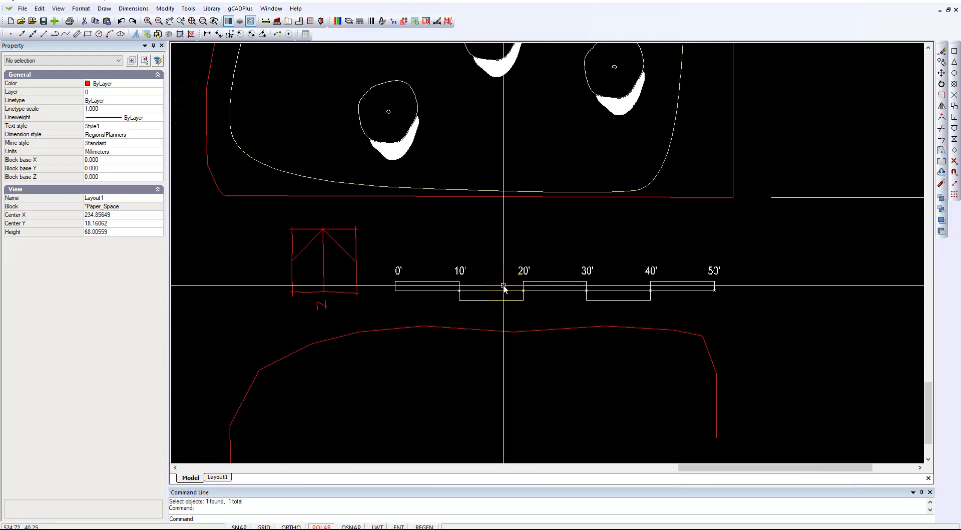
pyautogui.scroll(4, 520, 295)
pyautogui.scroll(-1, 519, 295)
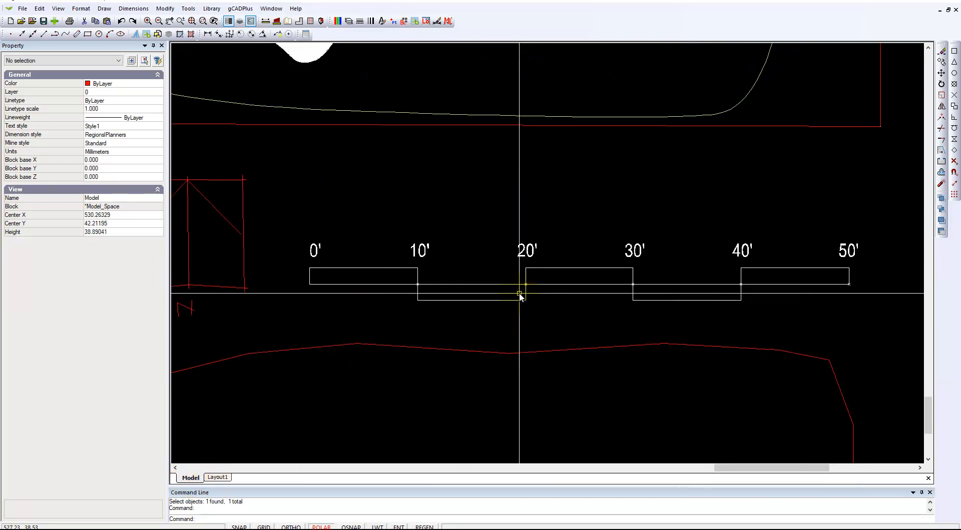
pyautogui.click(525, 280)
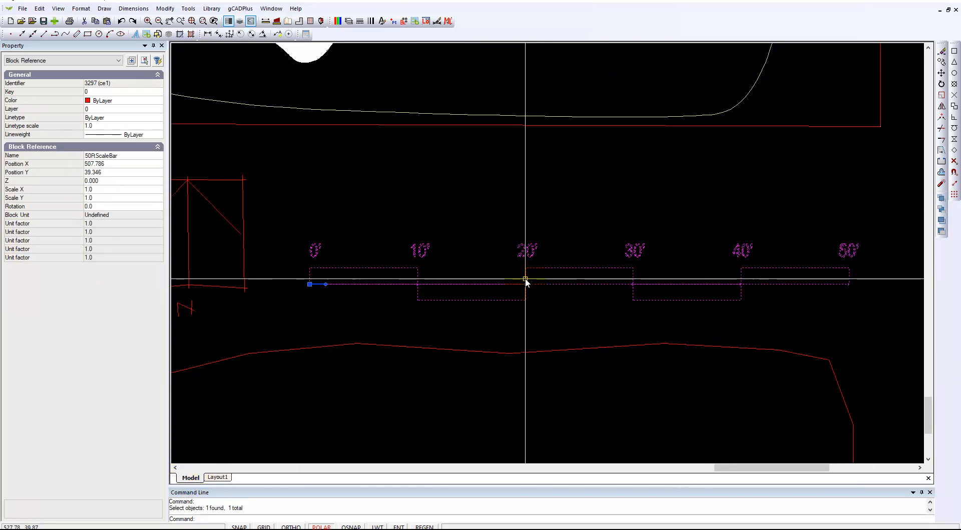
pyautogui.rightClick(525, 280)
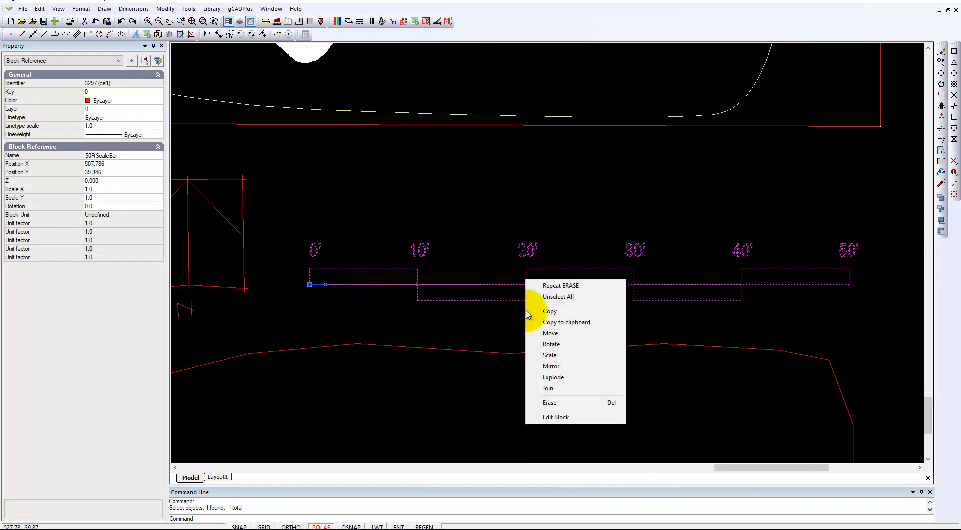
pyautogui.click(553, 418)
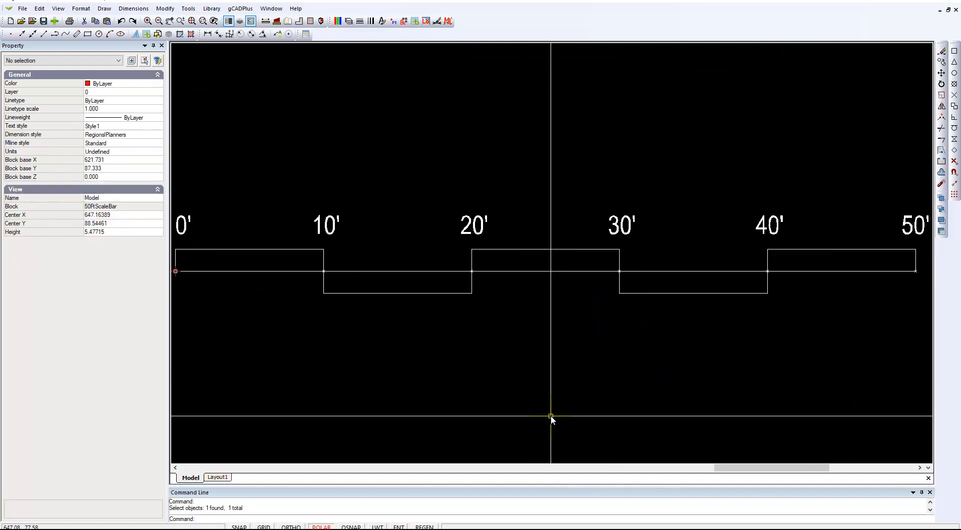
# - Inspect the properties of the point at the scale bar's 10' mark, and leave block editing
pyautogui.click(323, 270)
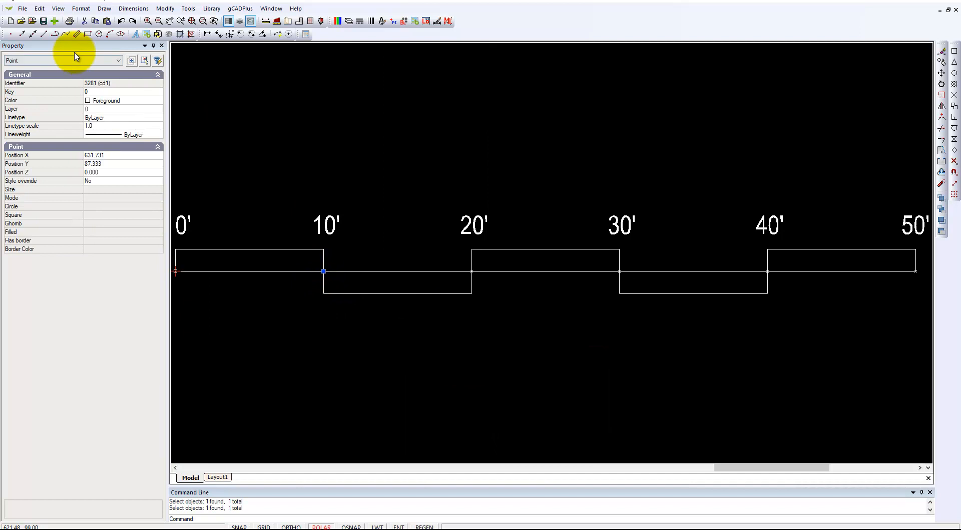
pyautogui.press('Escape')
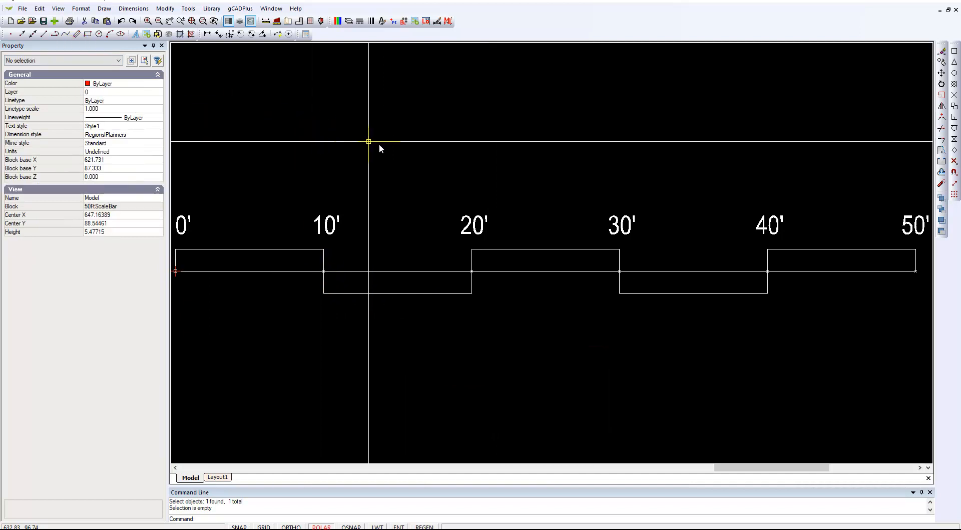
pyautogui.rightClick(434, 186)
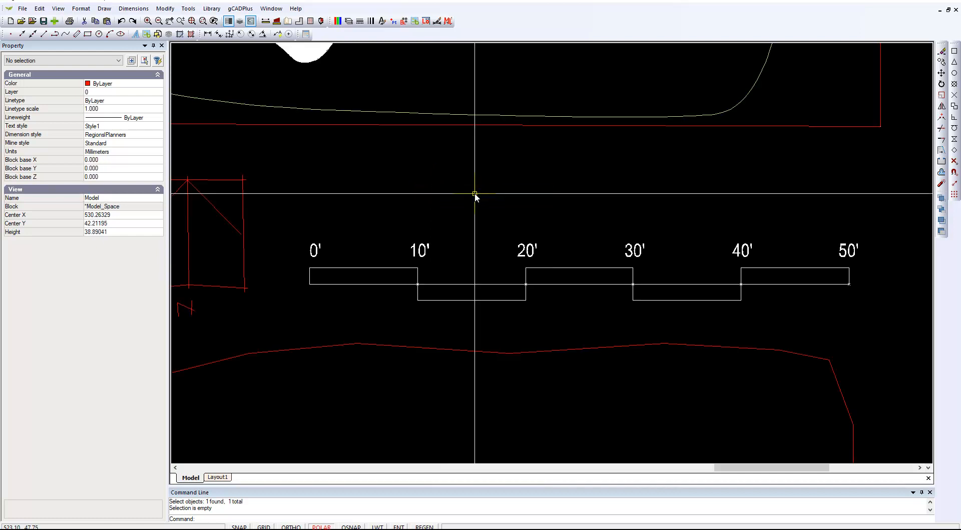
# - Set the drawing's point style to None to hide the division markers on the scale bar
pyautogui.click(109, 34)
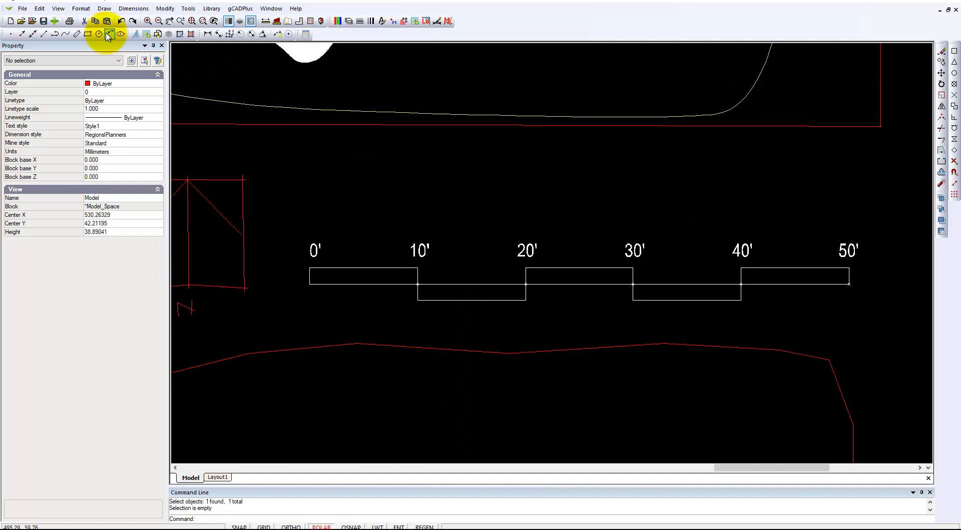
pyautogui.click(80, 8)
pyautogui.click(101, 78)
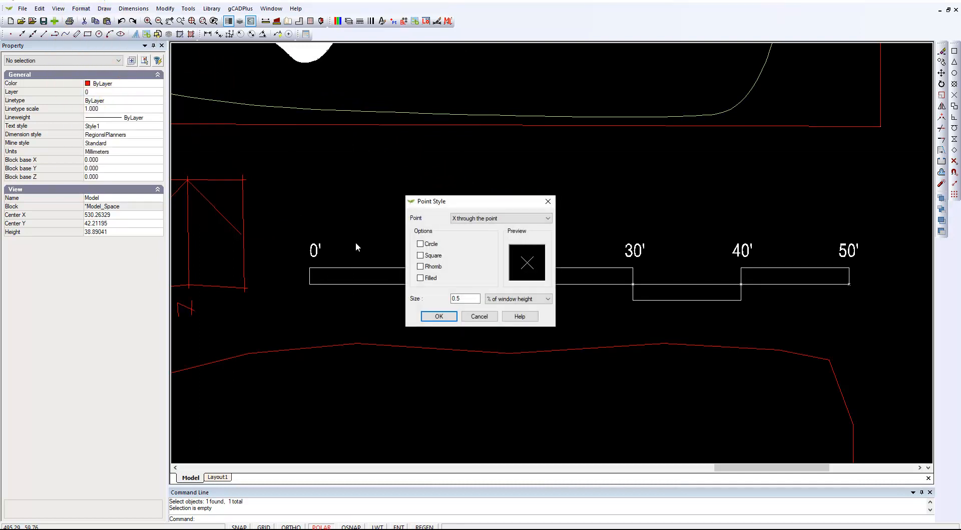
pyautogui.click(548, 219)
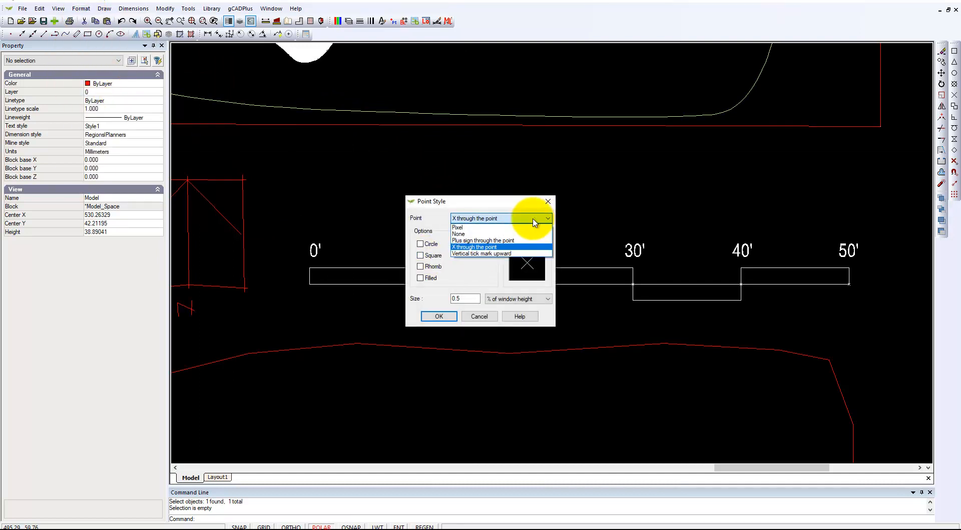
pyautogui.click(485, 233)
pyautogui.click(439, 317)
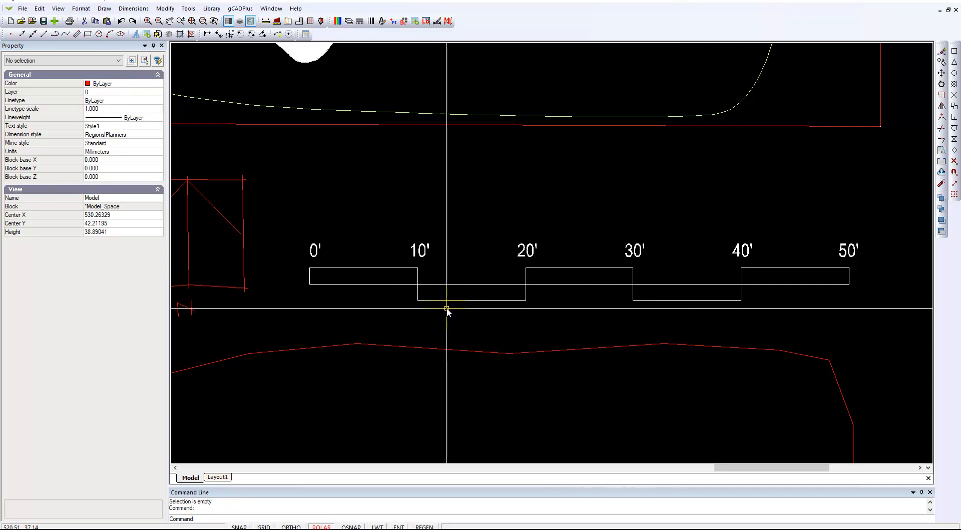
# - Start measuring the scale bar's length from the 0' end of its centre line with object snap on
pyautogui.scroll(-5, 447, 310)
pyautogui.scroll(4, 449, 308)
pyautogui.scroll(1, 450, 307)
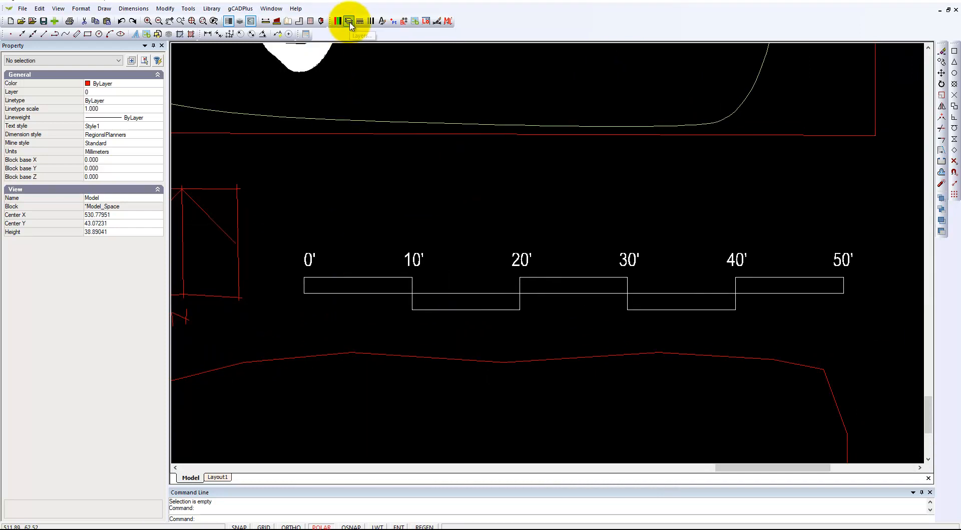
pyautogui.click(266, 22)
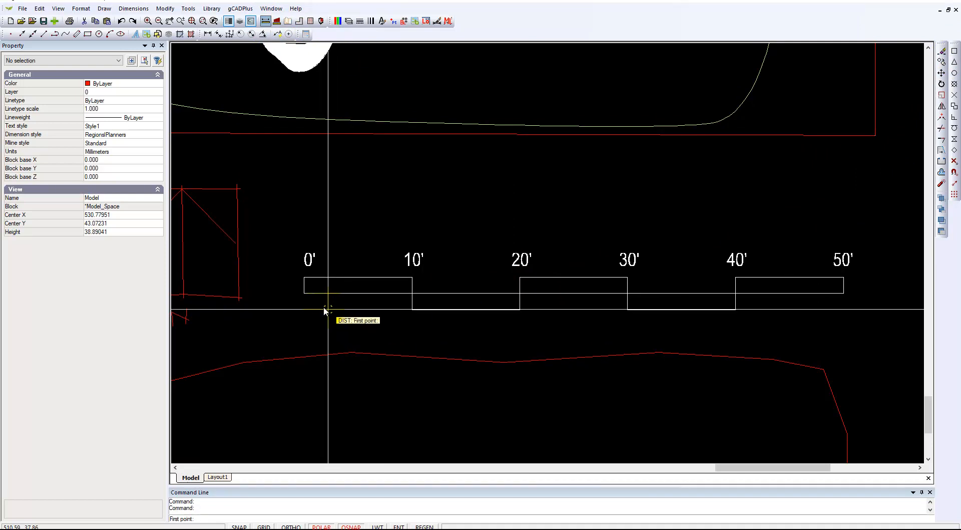
pyautogui.click(304, 294)
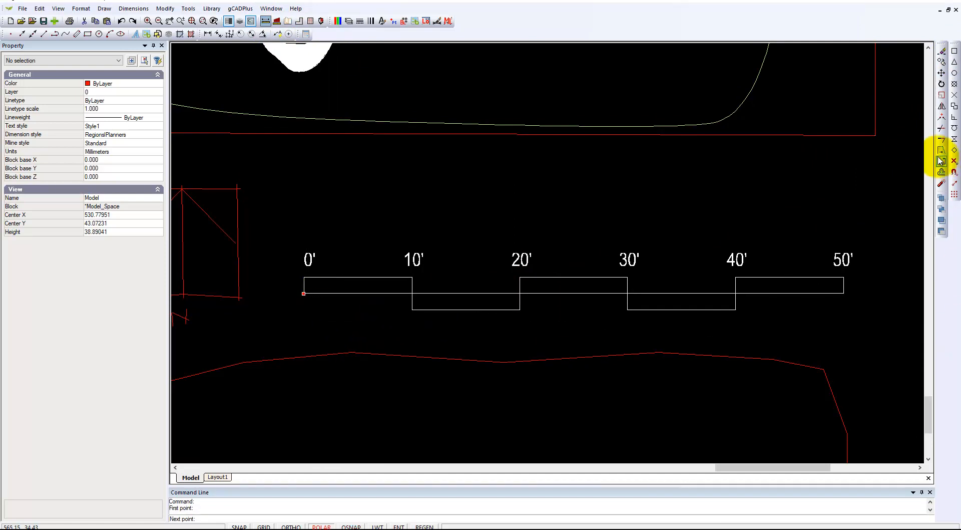
pyautogui.click(955, 51)
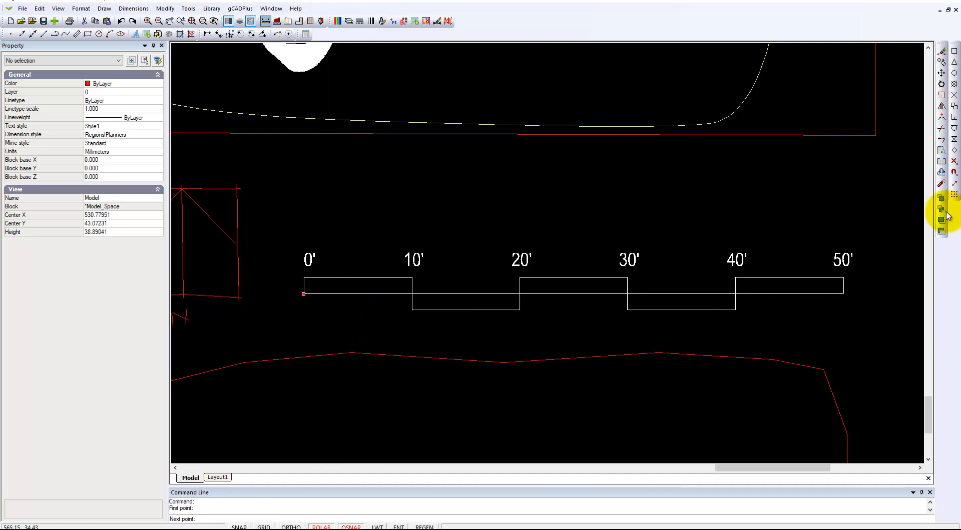